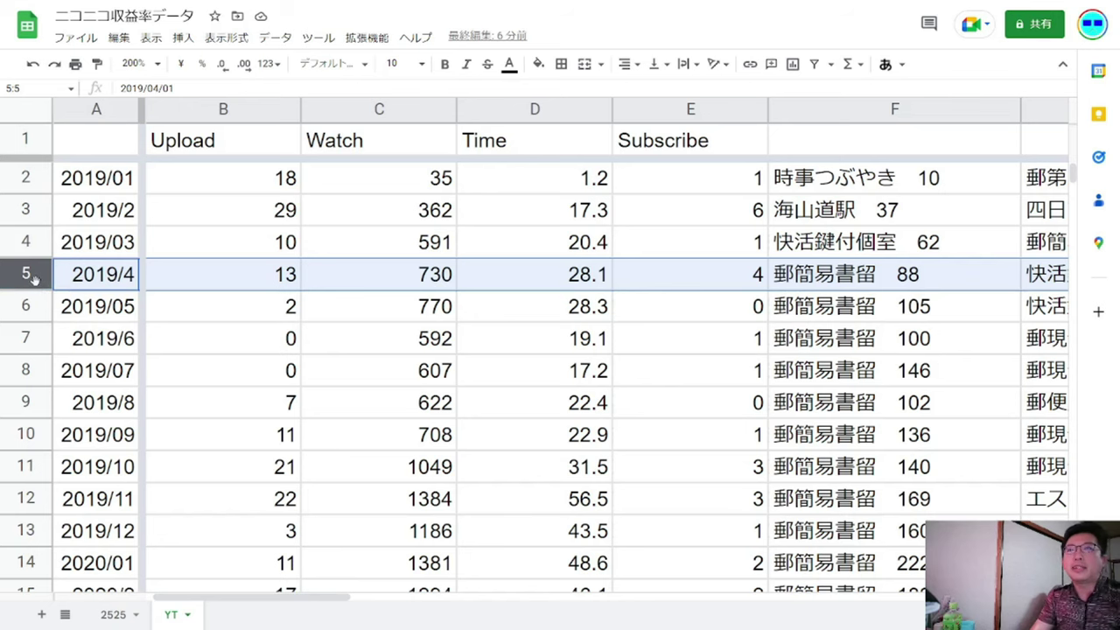
- Review the 2019/4 row across to the top-video entries in columns F to H, and return to its month cell
{"action": "left_click", "coordinate": [930, 283]}
{"action": "key", "text": "Right"}
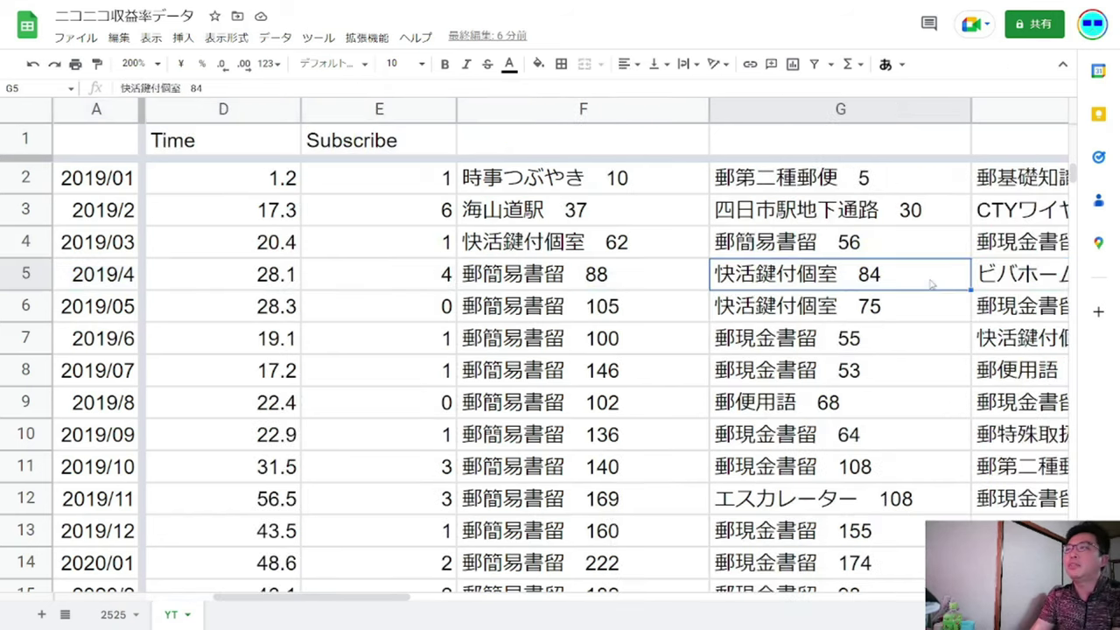
{"action": "key", "text": "Right"}
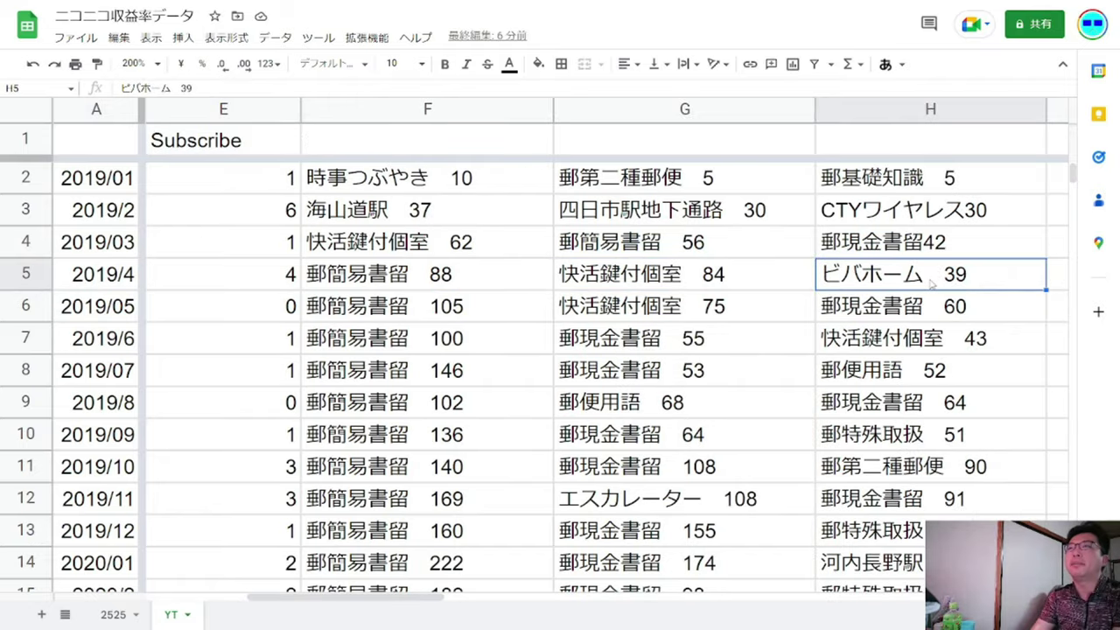
{"action": "key", "text": "Left"}
{"action": "key", "text": "Left"}
{"action": "key", "text": "Left"}
{"action": "key", "text": "Left"}
{"action": "key", "text": "Left"}
{"action": "key", "text": "Left"}
{"action": "key", "text": "Left"}
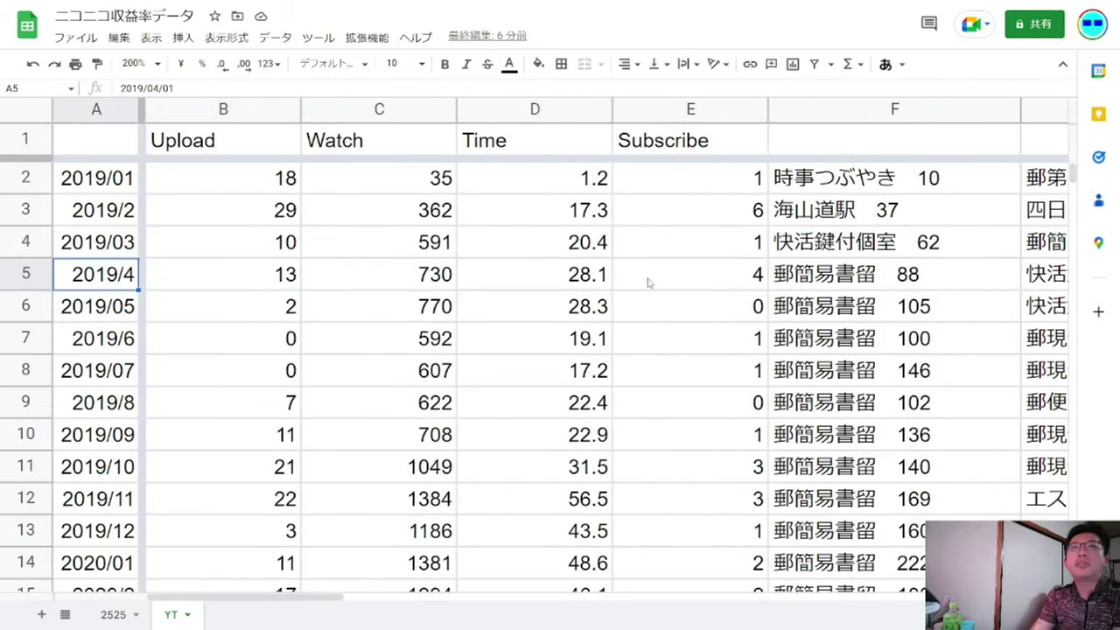
- Select the 2019/05 row and compare its figures with the 2019/6 row
{"action": "left_click", "coordinate": [109, 313]}
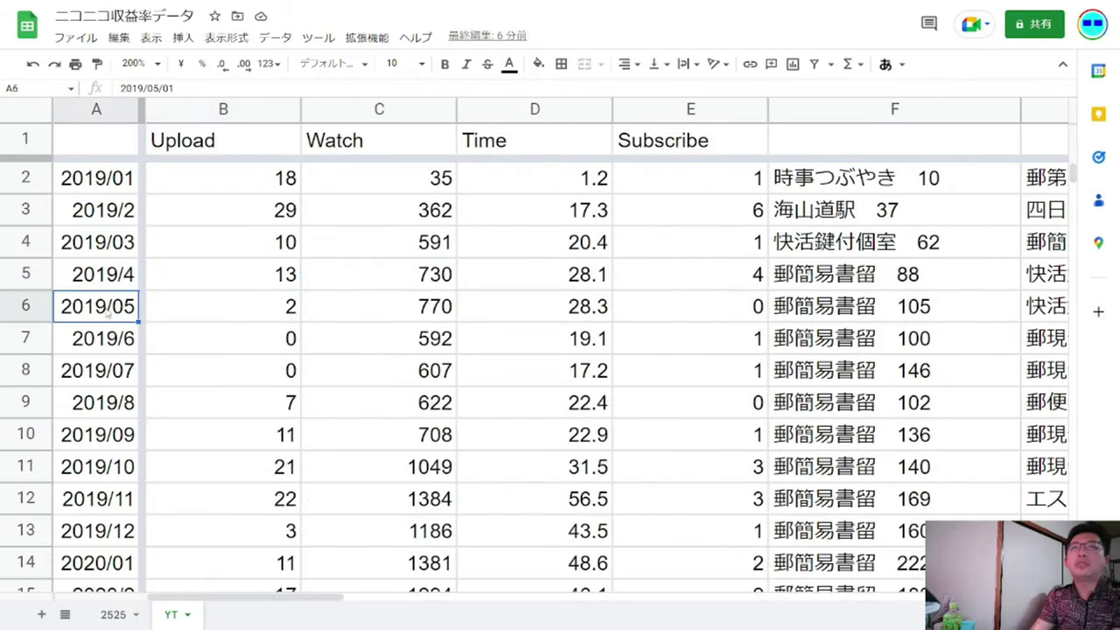
{"action": "left_click", "coordinate": [35, 309]}
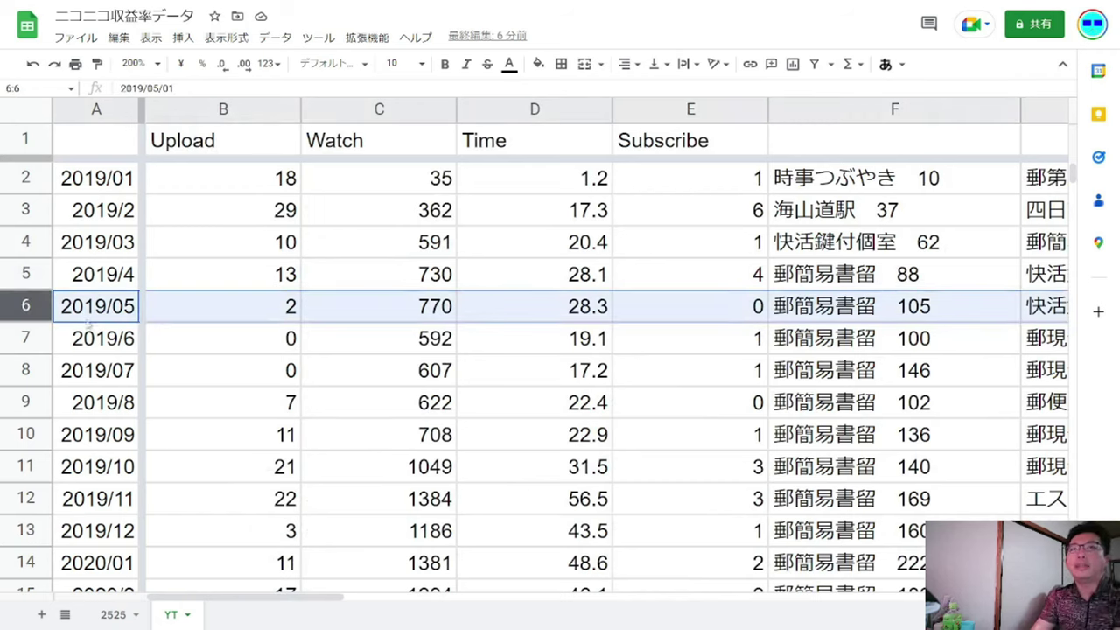
{"action": "left_click_drag", "start_coordinate": [26, 305], "coordinate": [25, 307]}
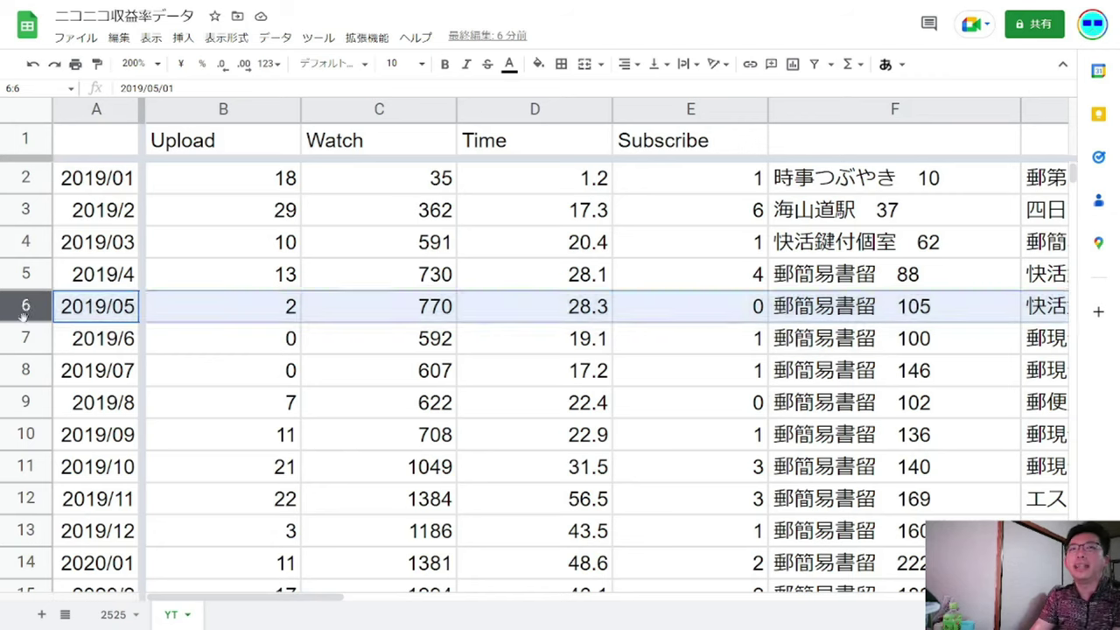
{"action": "left_click", "coordinate": [30, 340]}
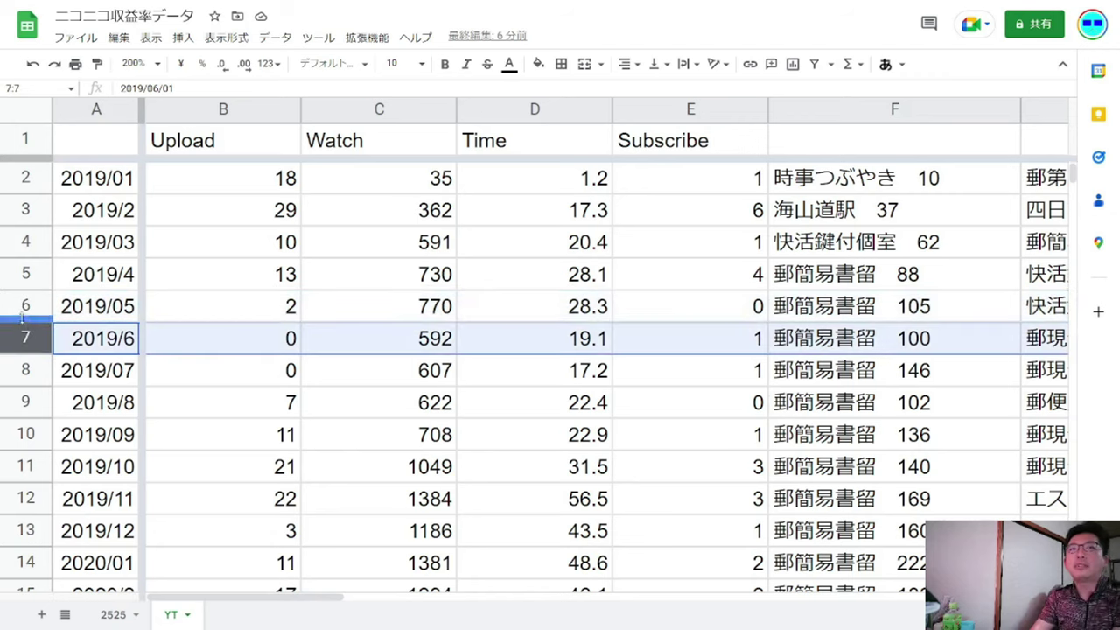
{"action": "left_click", "coordinate": [25, 306]}
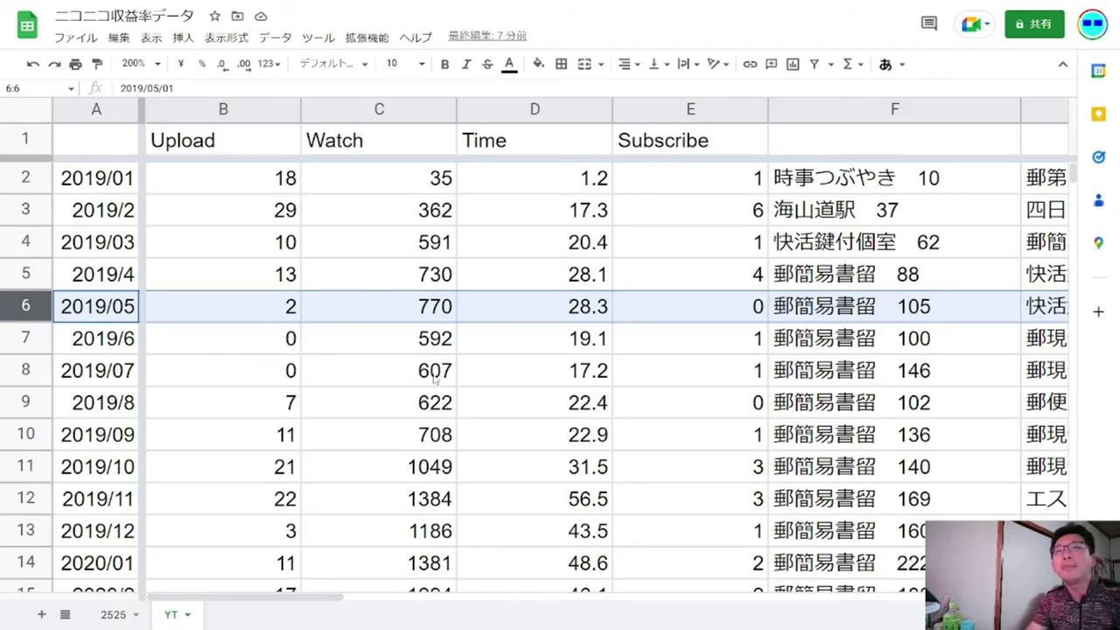
- Compare the 2019/4 and 2019/05 rows by highlighting them together and alternately, checking the May Upload cell
{"action": "left_click_drag", "start_coordinate": [21, 273], "coordinate": [24, 304]}
{"action": "left_click", "coordinate": [30, 242]}
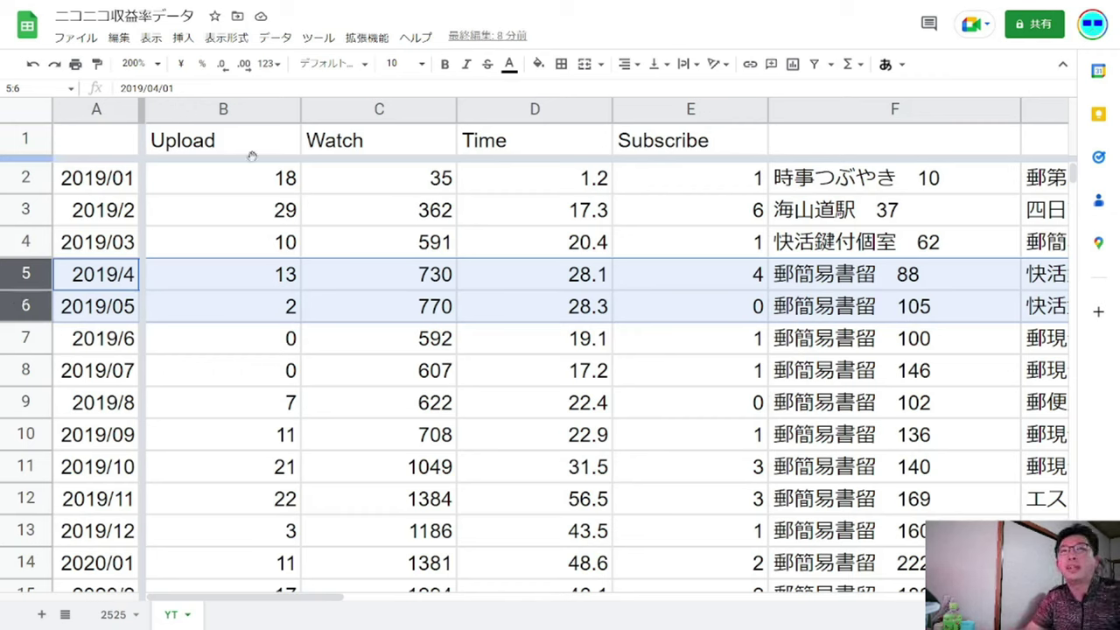
{"action": "left_click", "coordinate": [206, 308]}
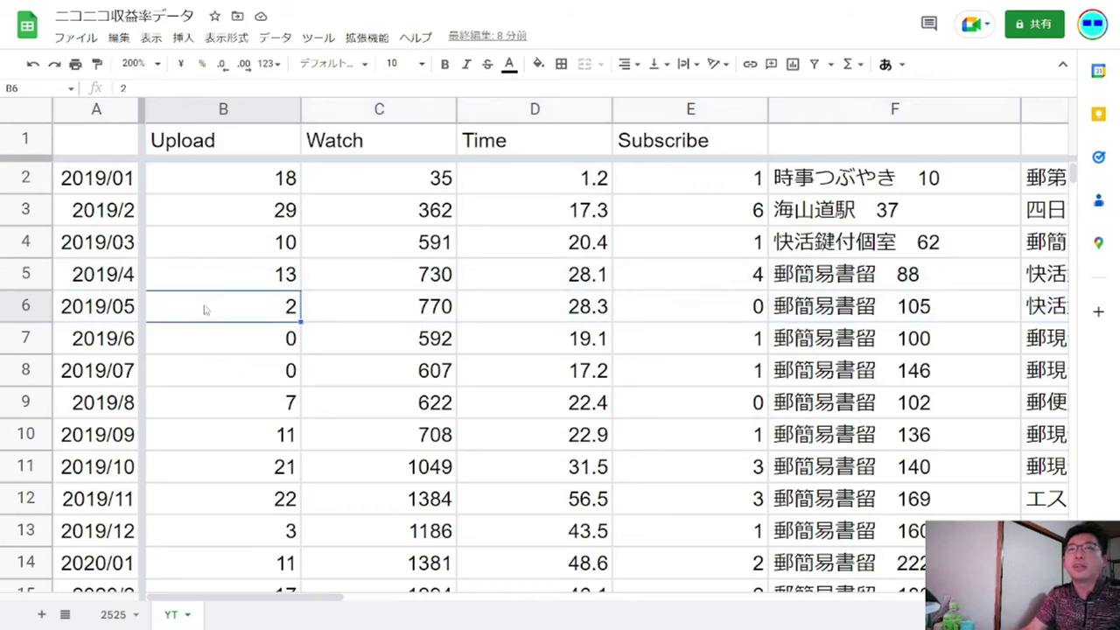
{"action": "left_click", "coordinate": [26, 305]}
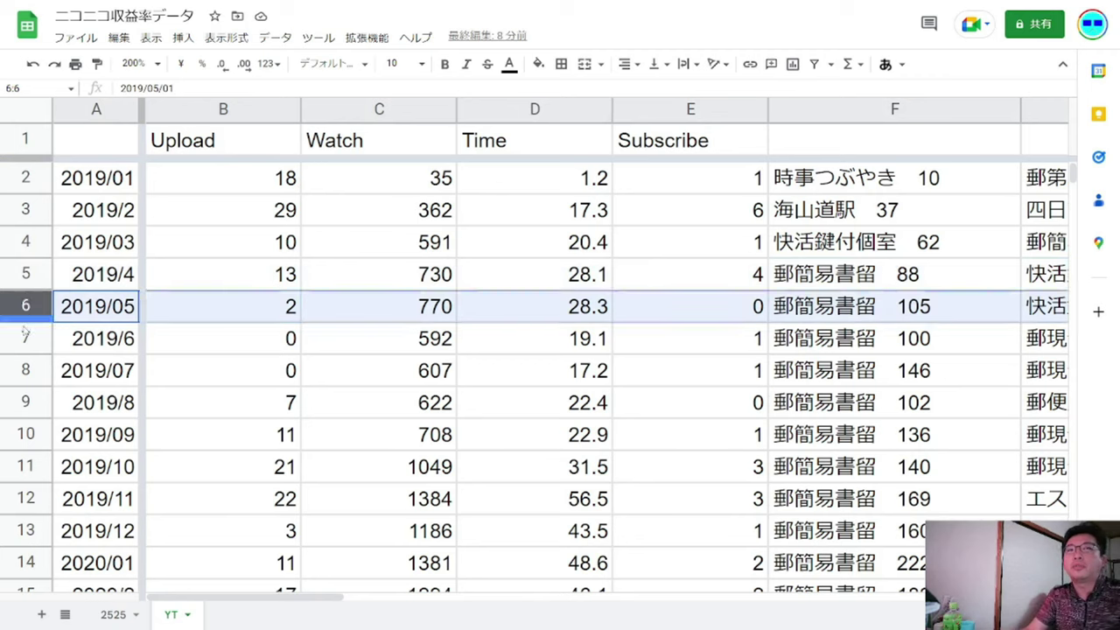
{"action": "left_click", "coordinate": [35, 279]}
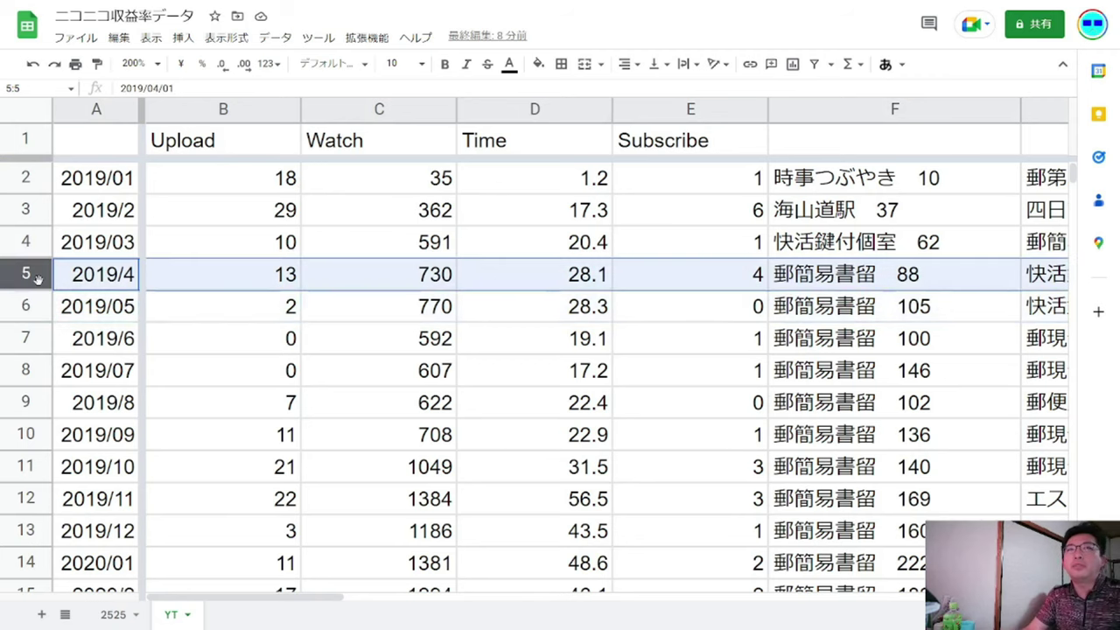
{"action": "left_click", "coordinate": [32, 306]}
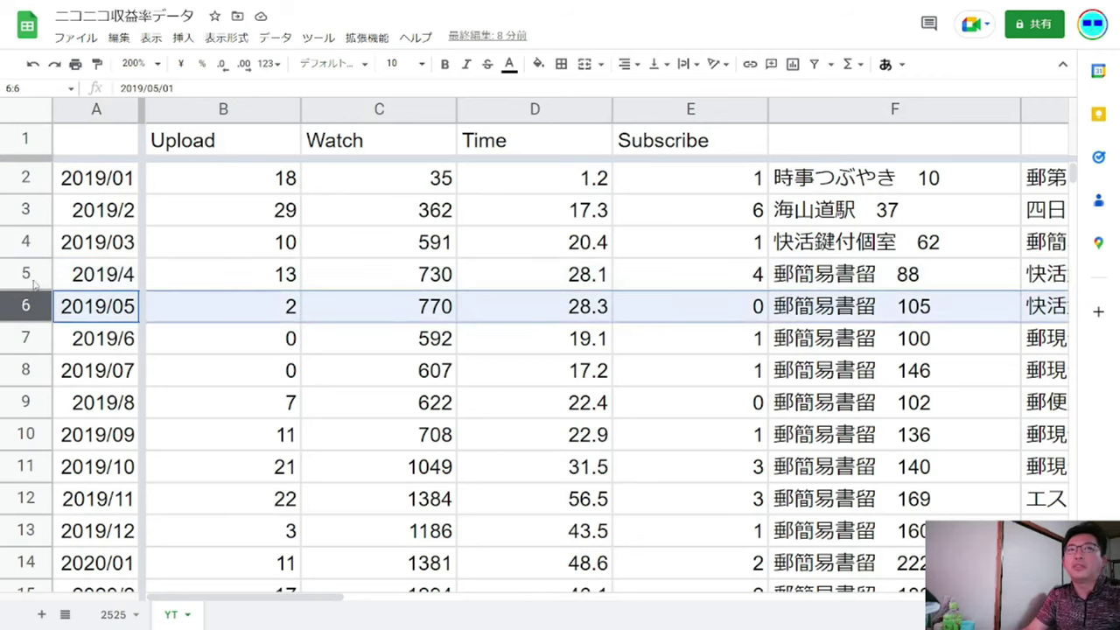
{"action": "left_click", "coordinate": [29, 274]}
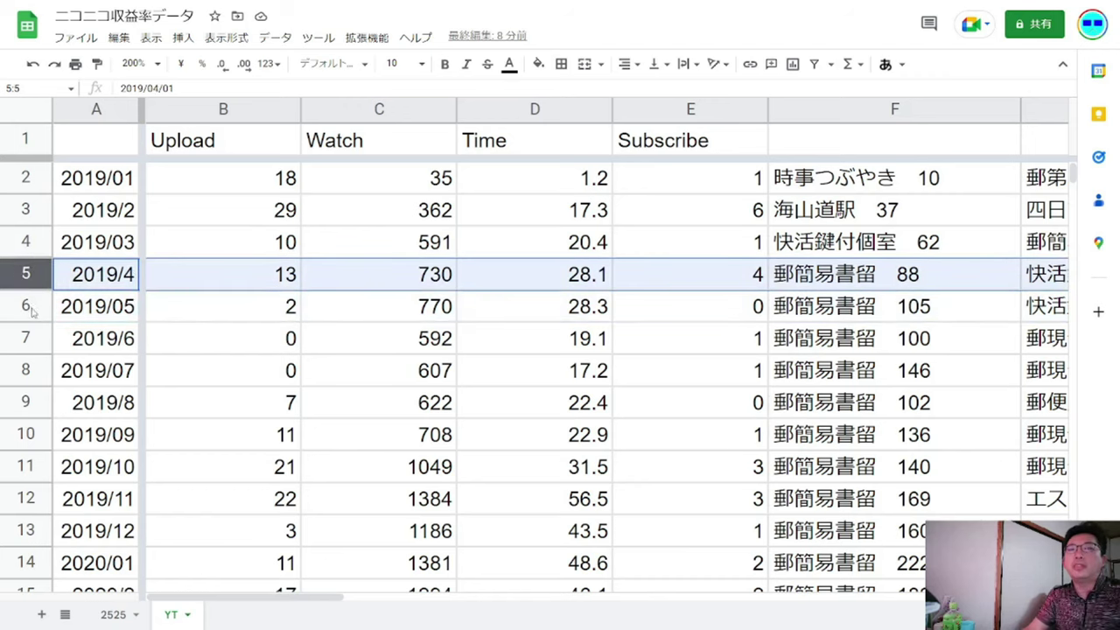
{"action": "left_click", "coordinate": [30, 307]}
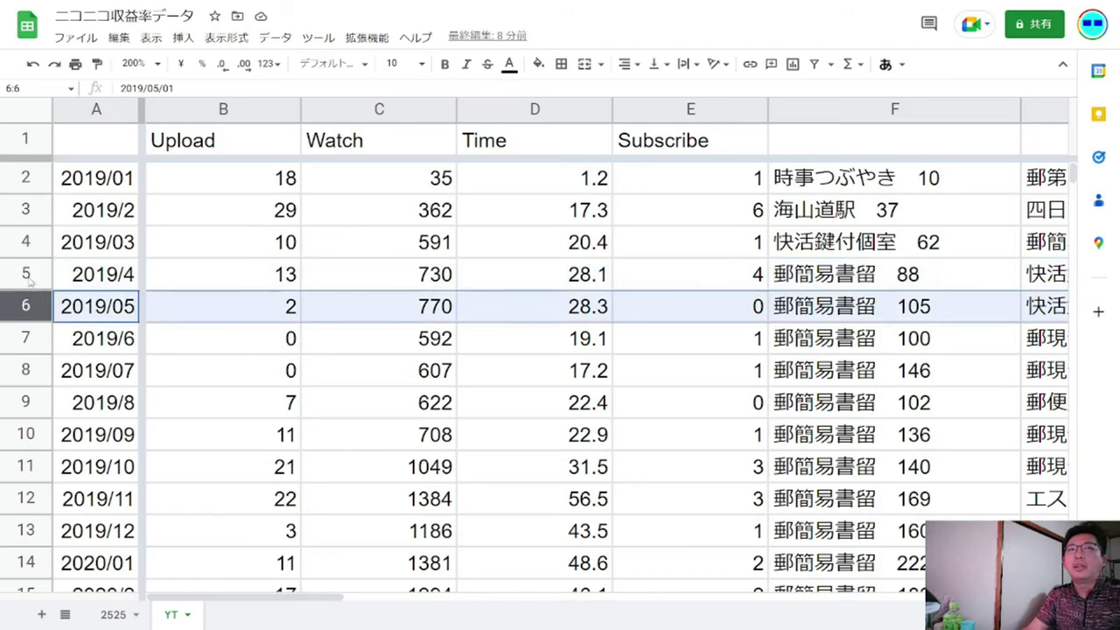
{"action": "left_click", "coordinate": [27, 274]}
{"action": "mouse_move", "coordinate": [27, 274]}
{"action": "left_mouse_down"}
{"action": "mouse_move", "coordinate": [27, 296]}
{"action": "mouse_move", "coordinate": [27, 275]}
{"action": "left_mouse_up"}
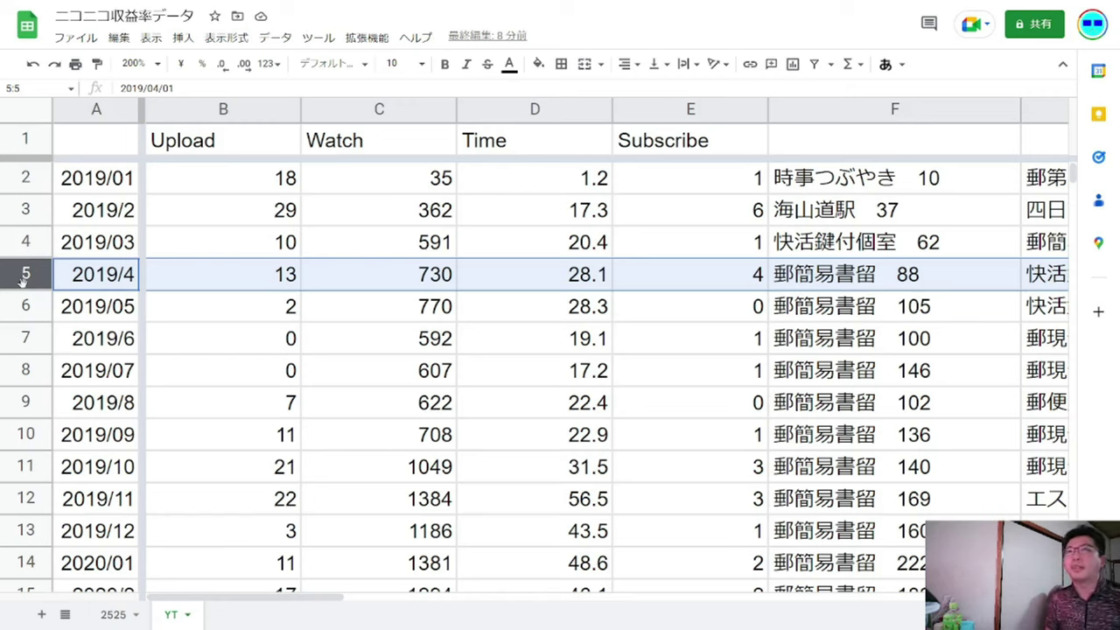
- Examine the Upload figures for 2019/05 through 2019/8, highlighting those months' rows
{"action": "left_click", "coordinate": [224, 303]}
{"action": "left_click_drag", "start_coordinate": [224, 303], "coordinate": [313, 321]}
{"action": "left_click", "coordinate": [197, 337]}
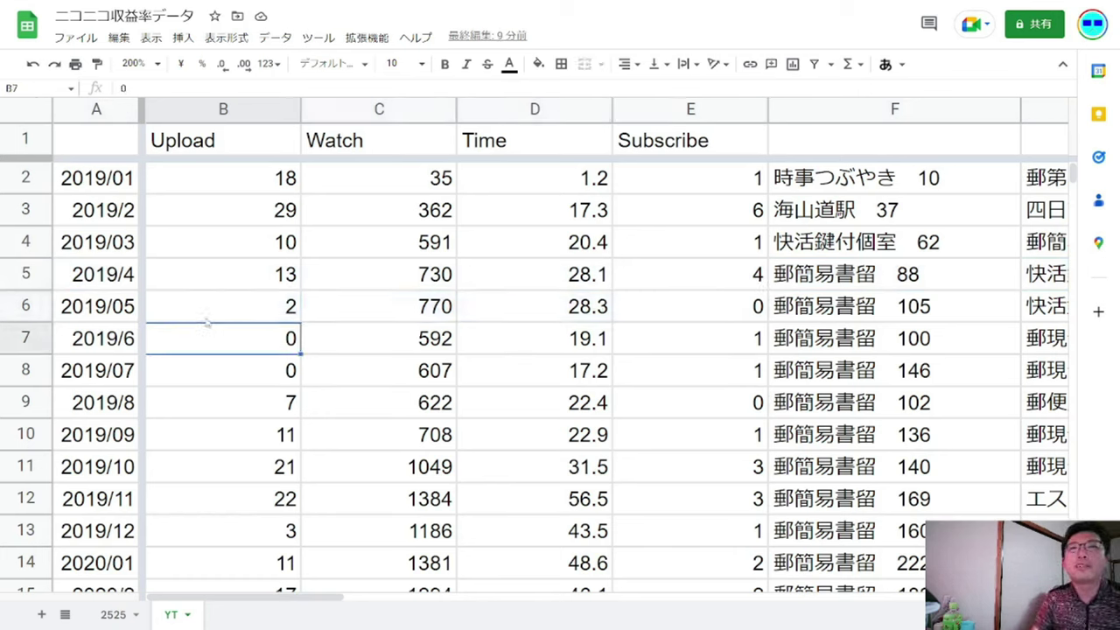
{"action": "left_click_drag", "start_coordinate": [21, 303], "coordinate": [18, 372]}
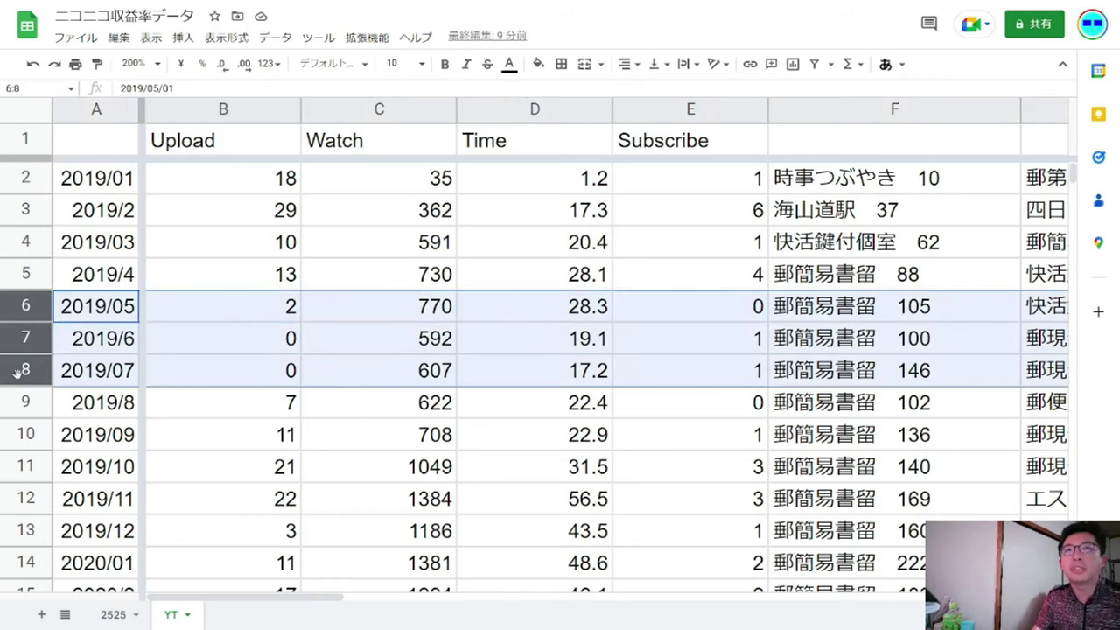
{"action": "left_click", "coordinate": [227, 400]}
{"action": "left_click_drag", "start_coordinate": [26, 306], "coordinate": [22, 396]}
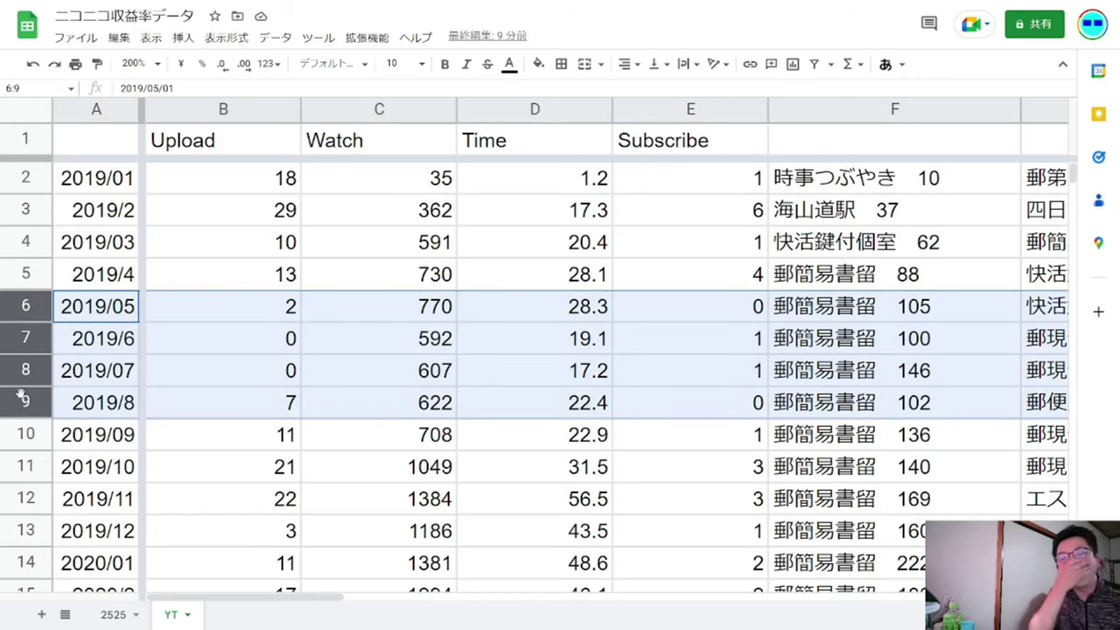
{"action": "left_click_drag", "start_coordinate": [22, 396], "coordinate": [41, 309]}
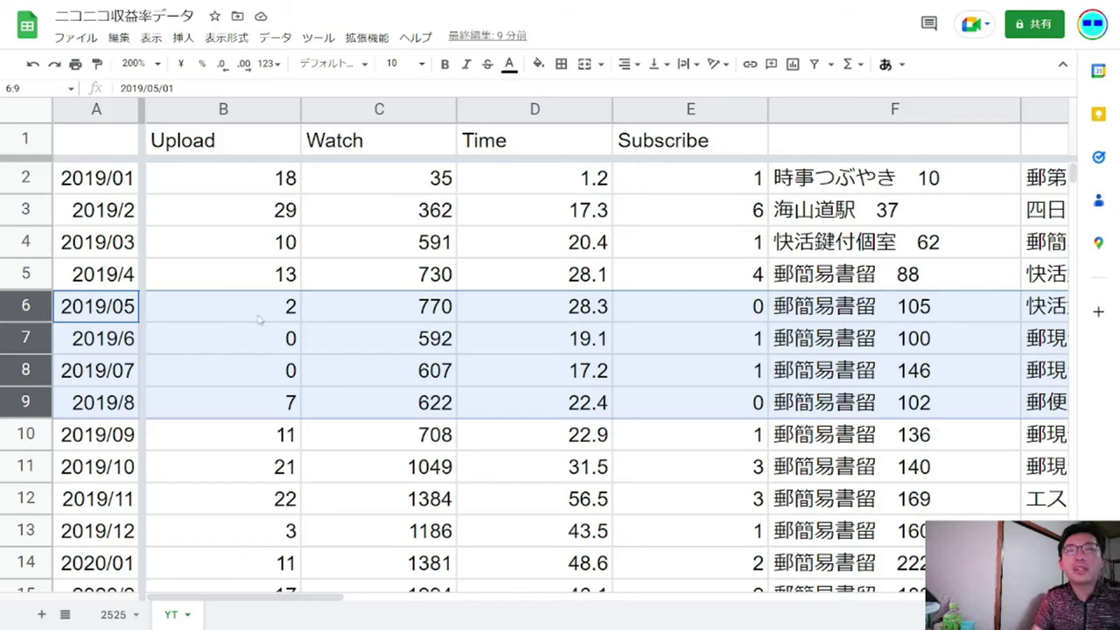
{"action": "left_click", "coordinate": [259, 320]}
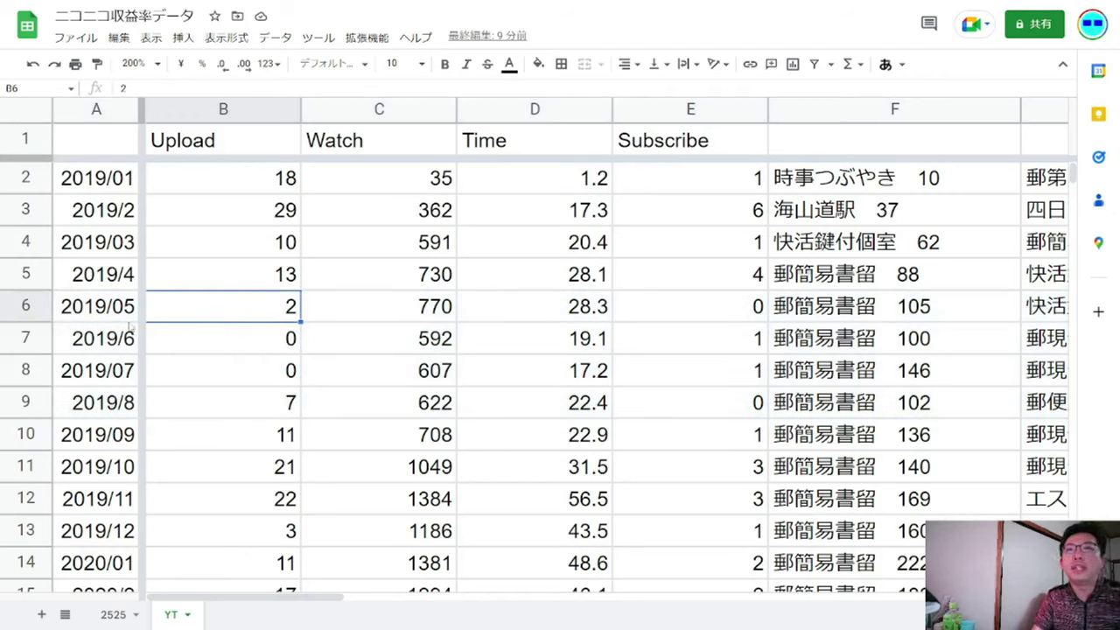
- Highlight the 2019/6 and 2019/07 rows and compare their uploads with 2019/05 and 2019/8
{"action": "left_click_drag", "start_coordinate": [34, 340], "coordinate": [26, 371]}
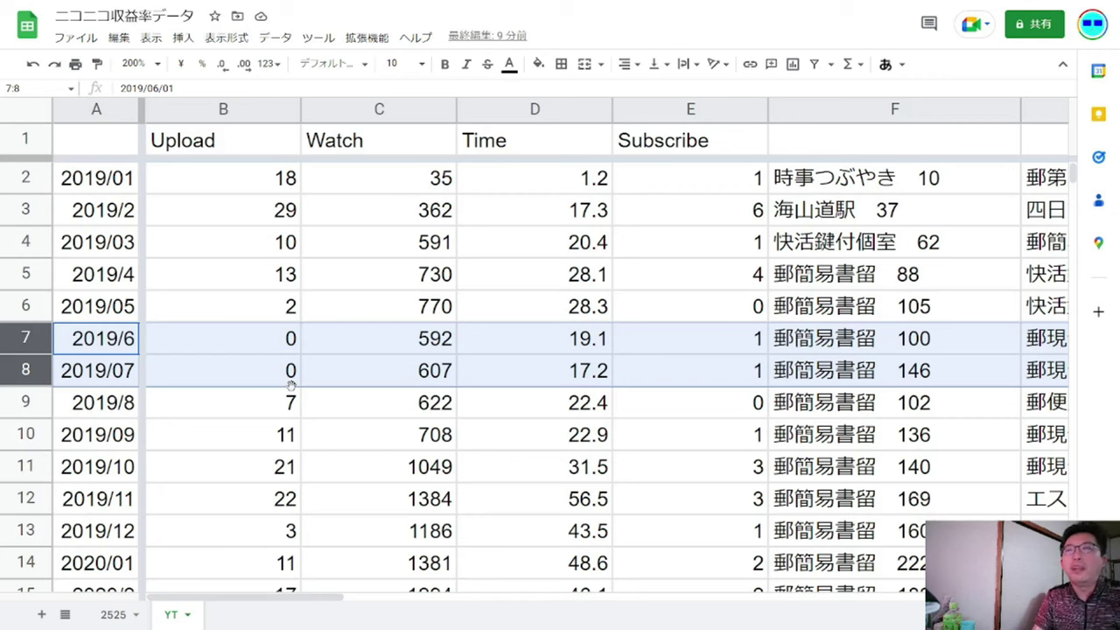
{"action": "left_click", "coordinate": [26, 308]}
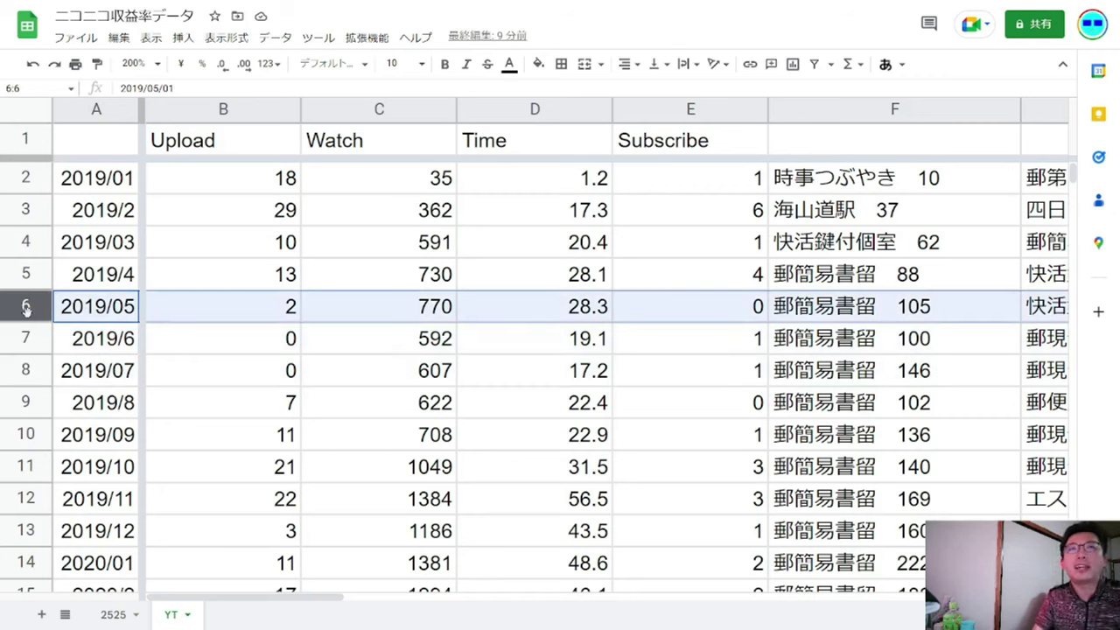
{"action": "left_click_drag", "start_coordinate": [27, 341], "coordinate": [24, 370]}
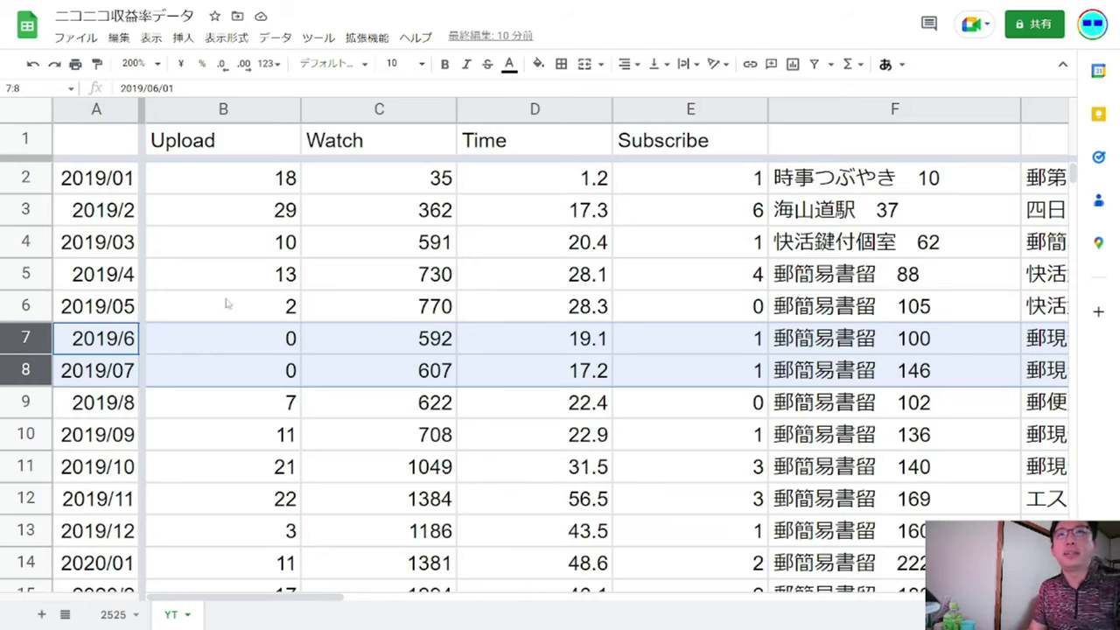
{"action": "left_click", "coordinate": [225, 397]}
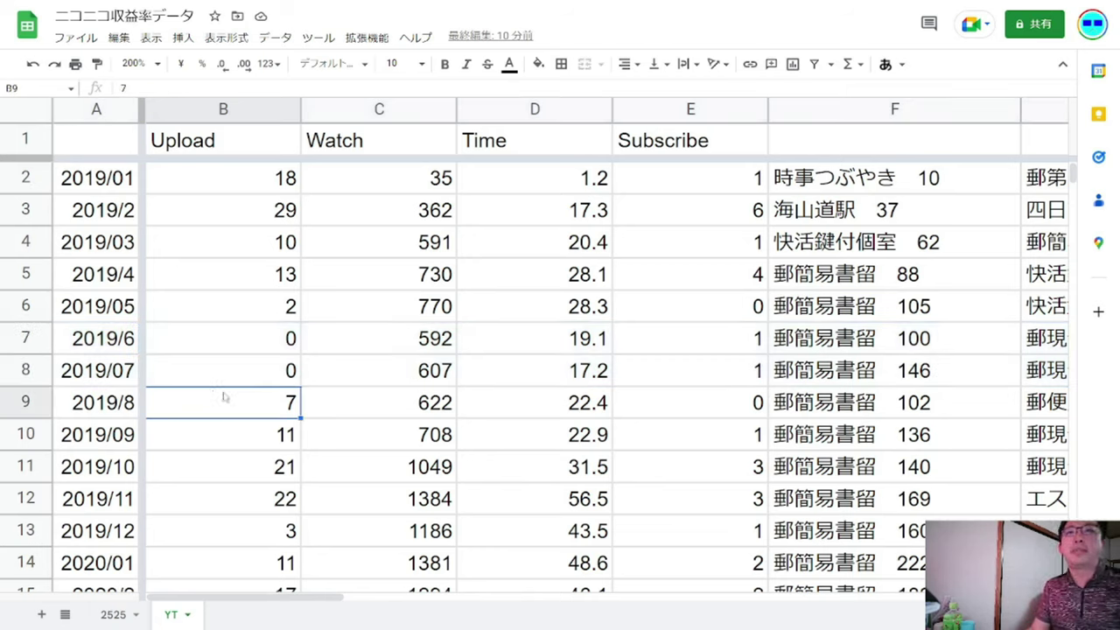
- Highlight the rows from 2019/4 to 2019/6 and check the Upload cell for 2019/07
{"action": "left_click", "coordinate": [31, 339]}
{"action": "left_click_drag", "start_coordinate": [32, 338], "coordinate": [33, 310]}
{"action": "left_click_drag", "start_coordinate": [26, 271], "coordinate": [25, 350]}
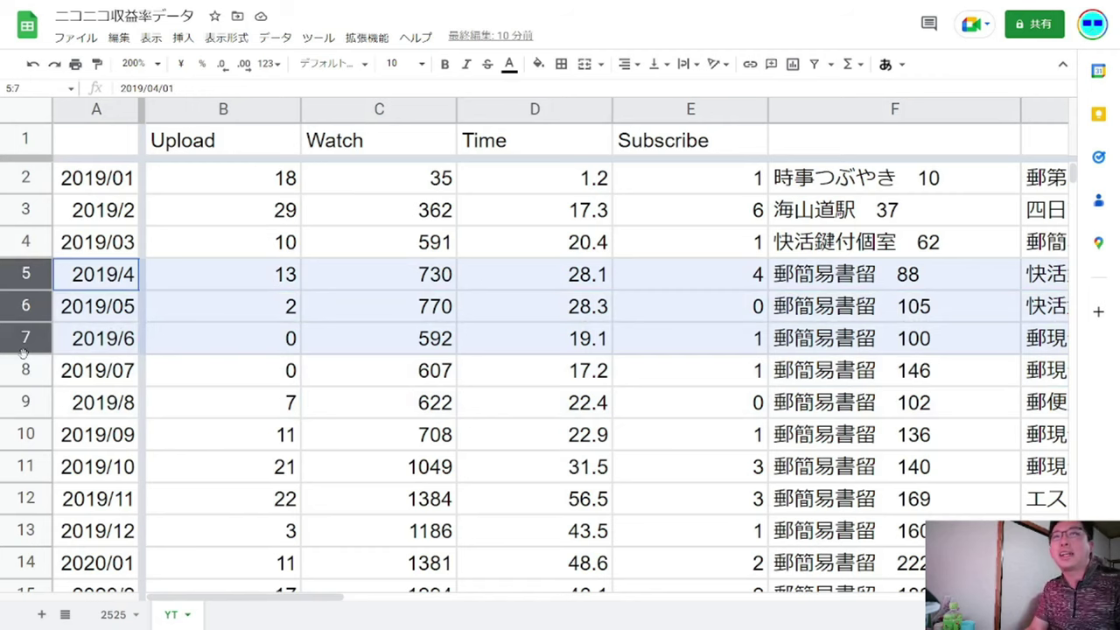
{"action": "left_click", "coordinate": [229, 373]}
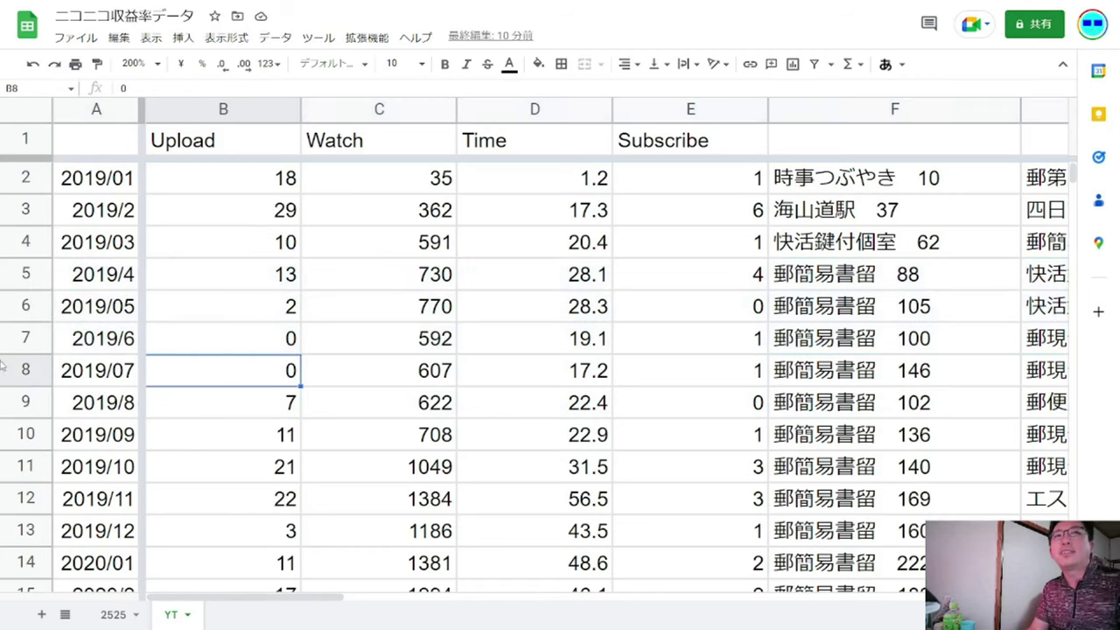
- Examine the 2019/6 and 2019/07 rows, including the July Watch cell, and highlight the 2019/8 row
{"action": "left_click", "coordinate": [21, 337]}
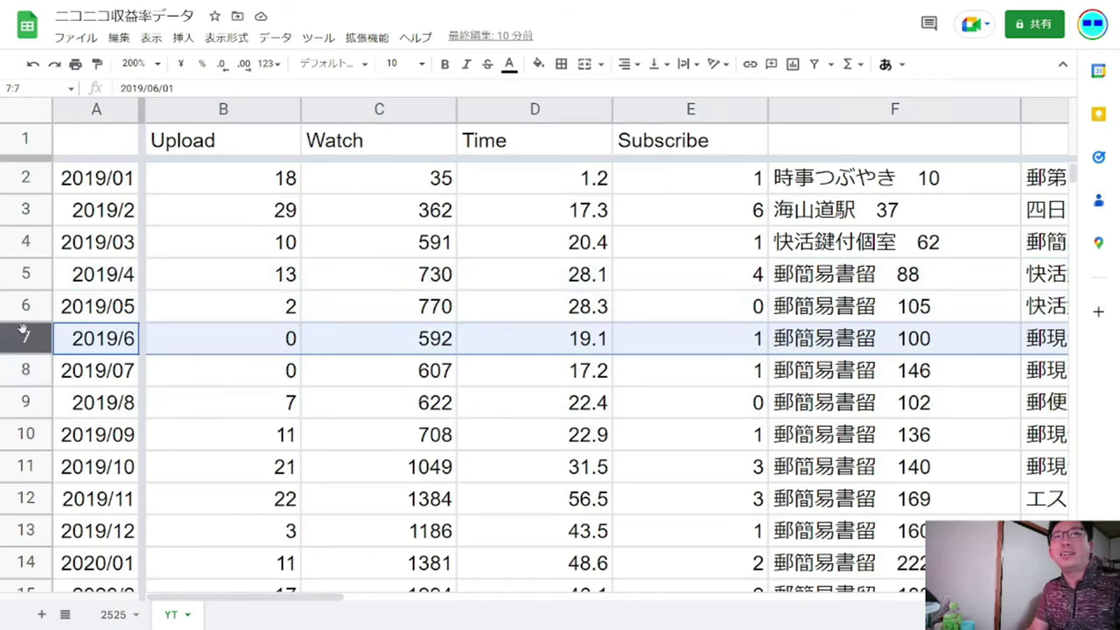
{"action": "left_click", "coordinate": [27, 371]}
{"action": "left_click", "coordinate": [26, 337]}
{"action": "left_click_drag", "start_coordinate": [26, 338], "coordinate": [27, 371]}
{"action": "left_click", "coordinate": [334, 374]}
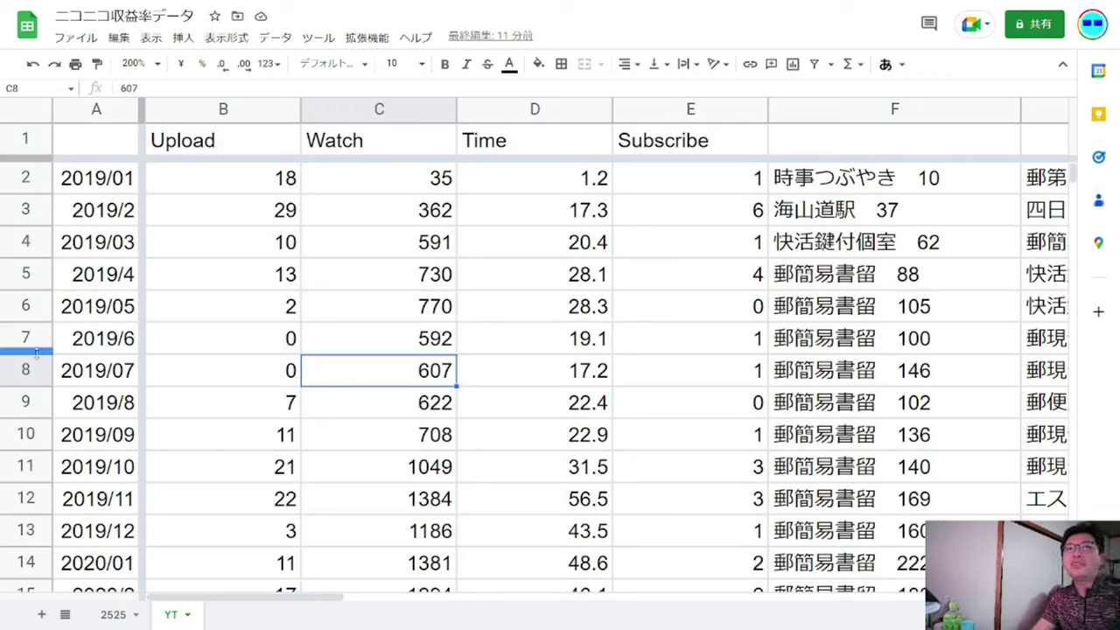
{"action": "left_click_drag", "start_coordinate": [26, 339], "coordinate": [26, 369]}
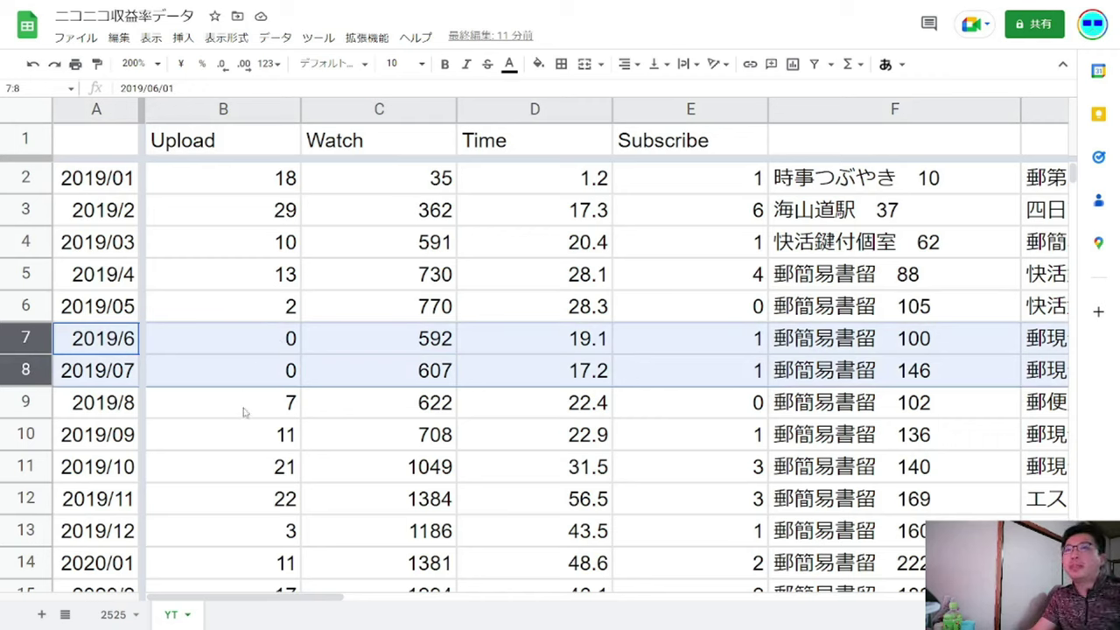
{"action": "left_click", "coordinate": [27, 402]}
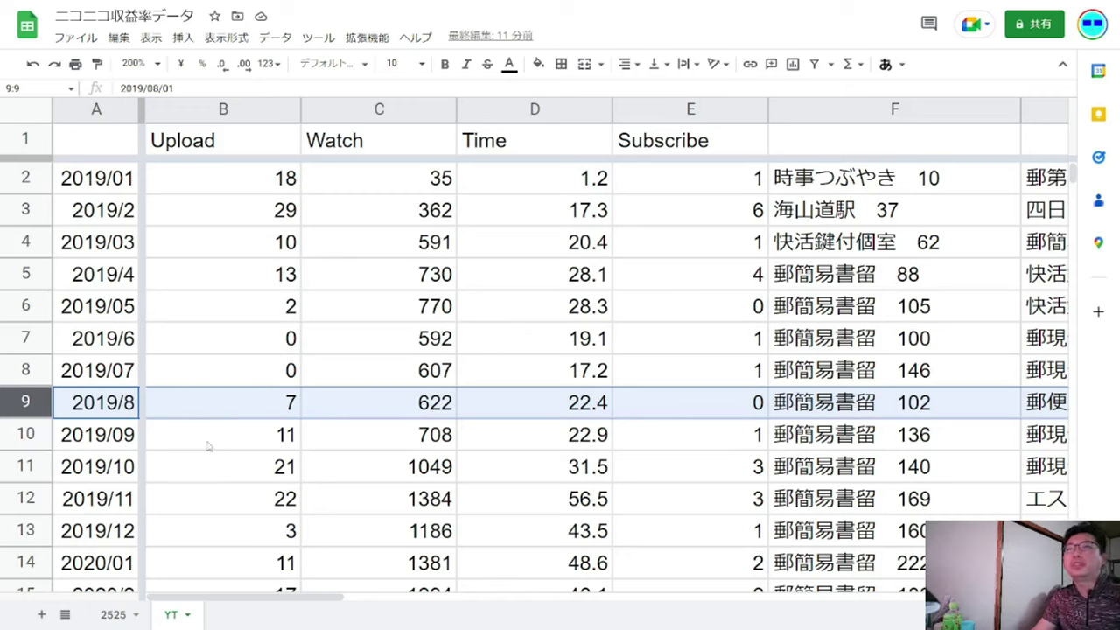
- Check the Watch figure for 2019/05 against the highlighted rows from 2019/05 to 2019/07
{"action": "left_click", "coordinate": [440, 316]}
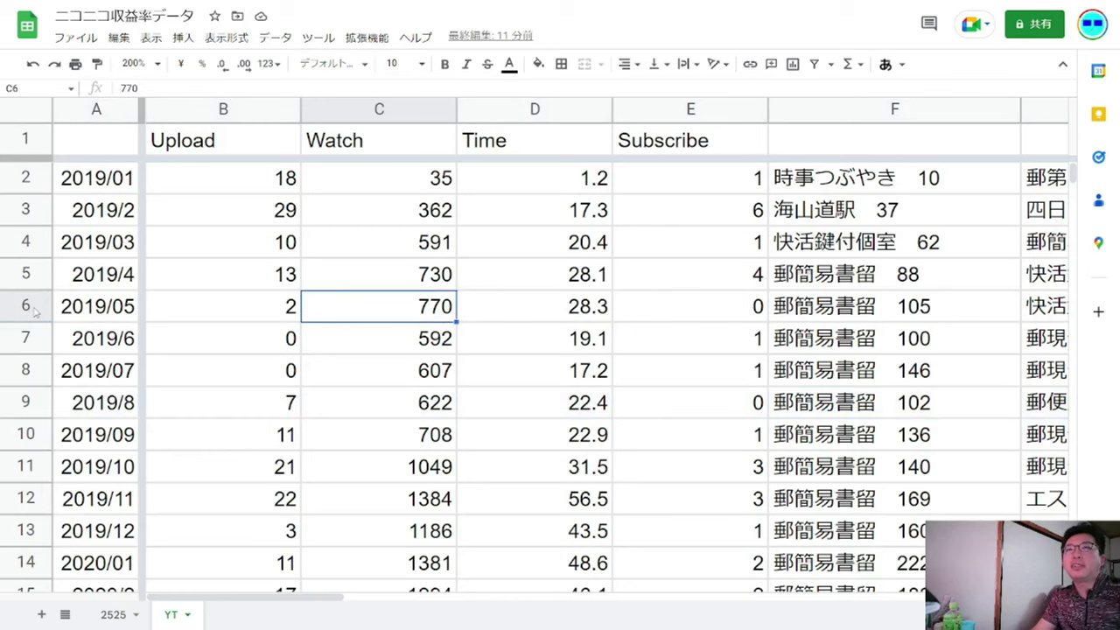
{"action": "left_click_drag", "start_coordinate": [35, 310], "coordinate": [48, 368]}
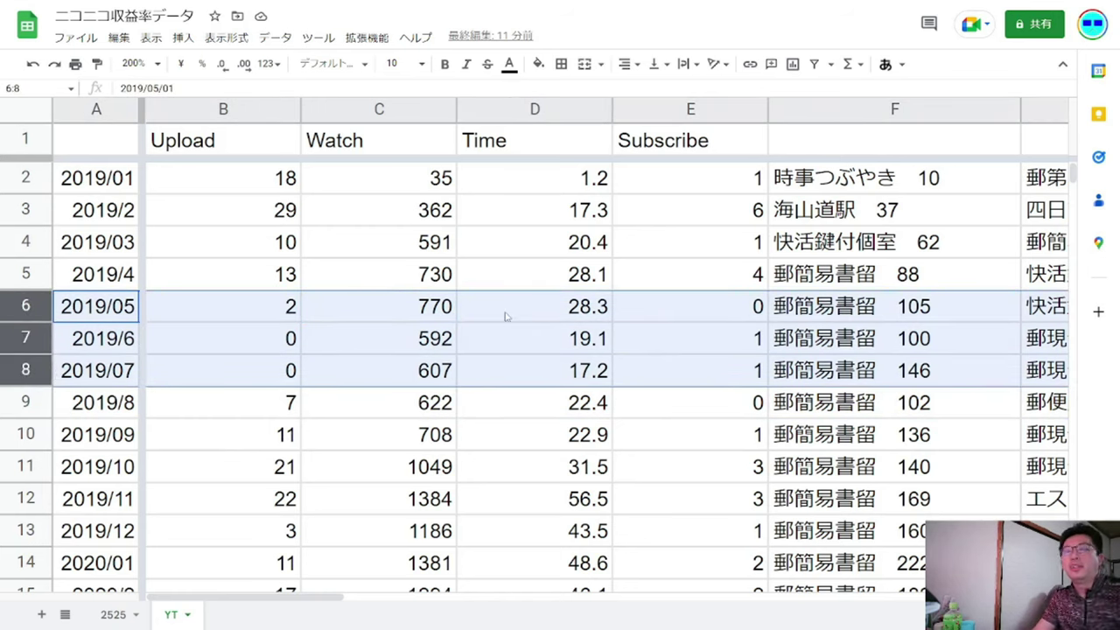
{"action": "left_click", "coordinate": [452, 317]}
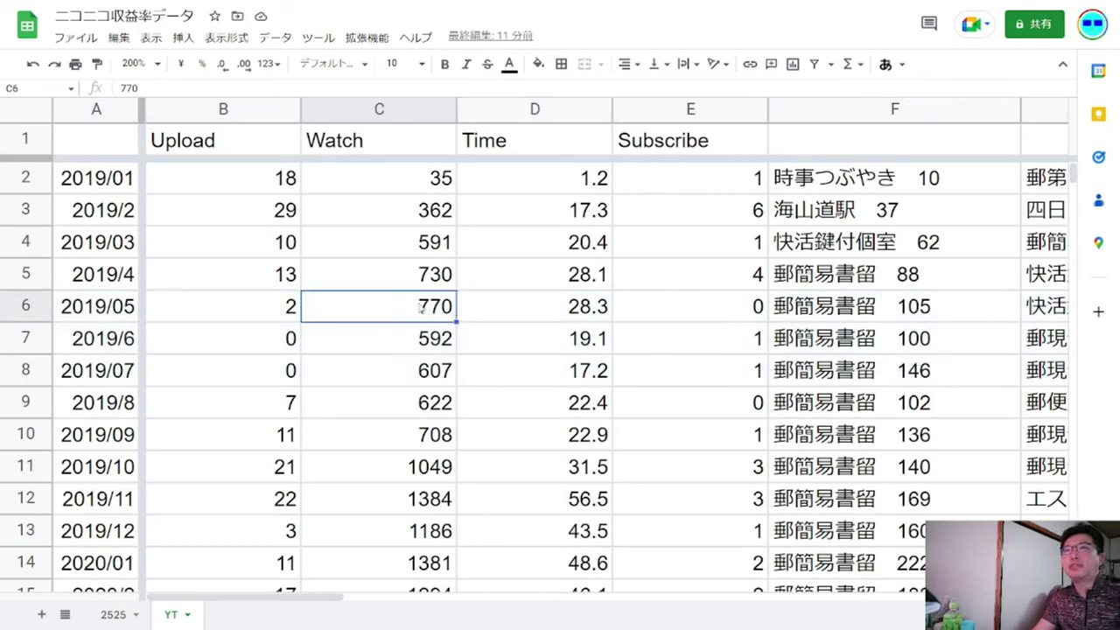
{"action": "mouse_move", "coordinate": [422, 321]}
{"action": "left_mouse_down"}
{"action": "mouse_move", "coordinate": [425, 333]}
{"action": "mouse_move", "coordinate": [427, 313]}
{"action": "left_mouse_up"}
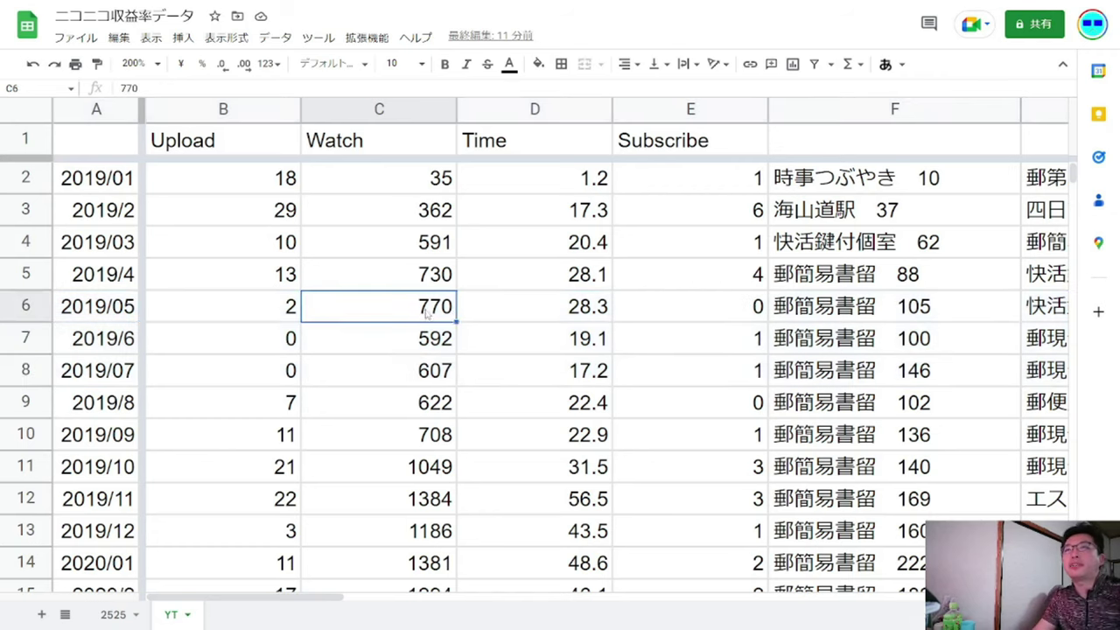
- Check the Watch cells for 2019/6 and 2019/07, and highlight the rows from 2019/05 to 2019/07
{"action": "left_click", "coordinate": [424, 345]}
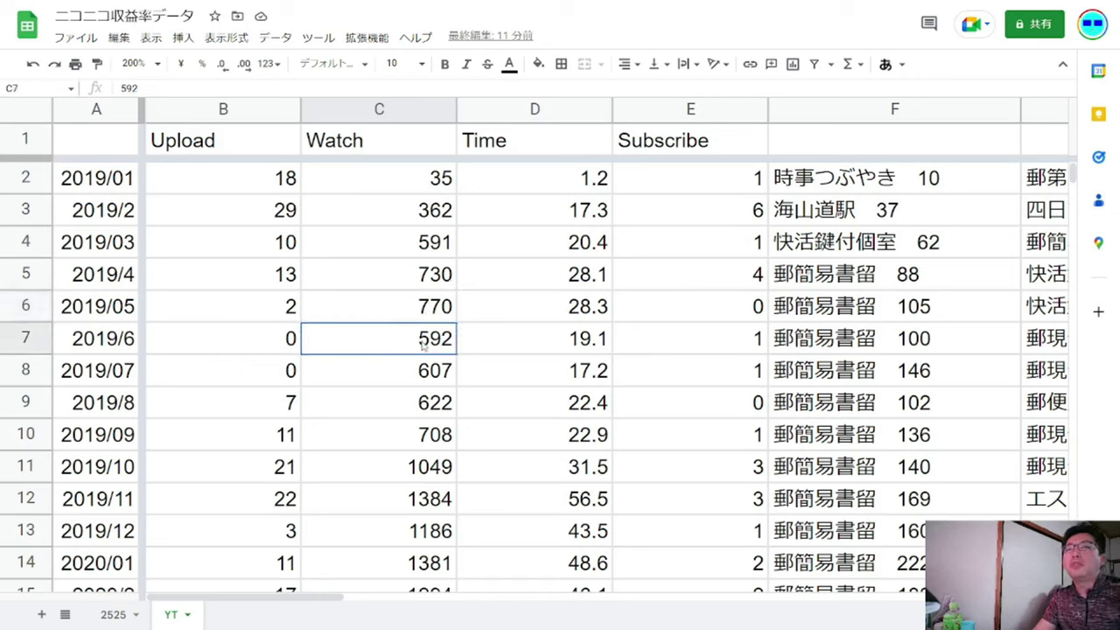
{"action": "left_click", "coordinate": [430, 374]}
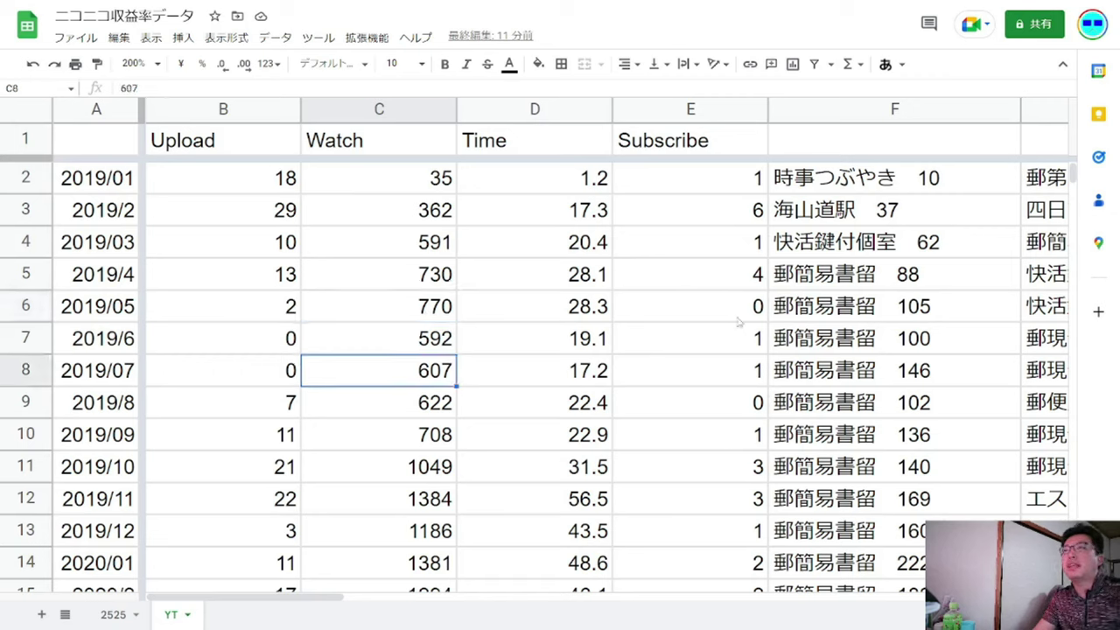
{"action": "left_click", "coordinate": [33, 311]}
{"action": "left_click_drag", "start_coordinate": [33, 324], "coordinate": [33, 371]}
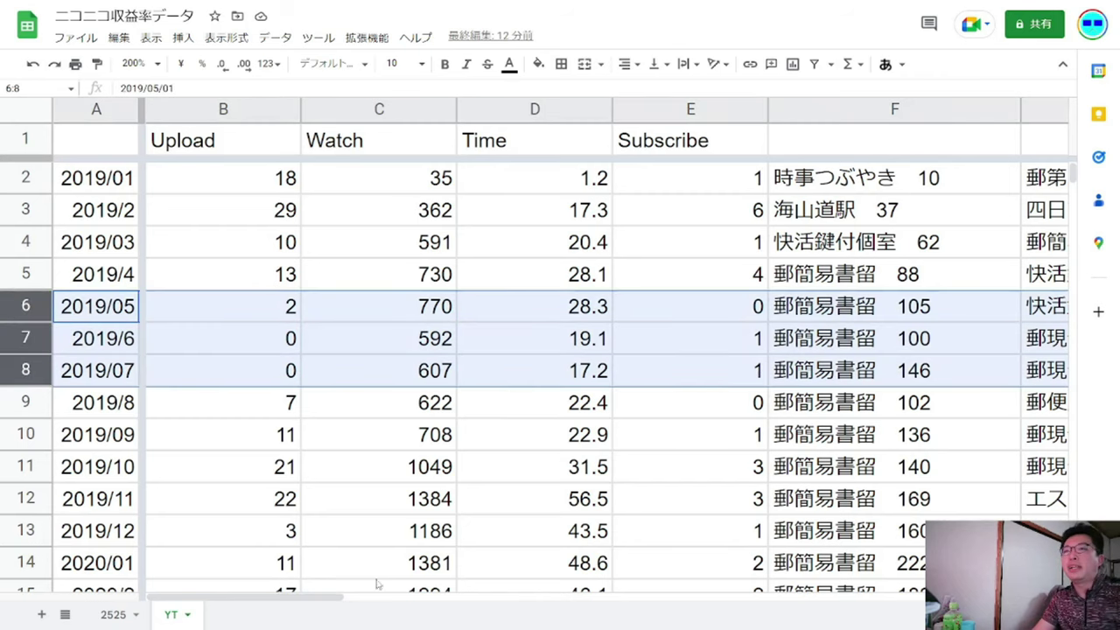
- Examine the video rankings in columns F to H for 2019/05 to 2019/07, checking cells H8, G6 and H6
{"action": "left_click_drag", "start_coordinate": [302, 595], "coordinate": [433, 593]}
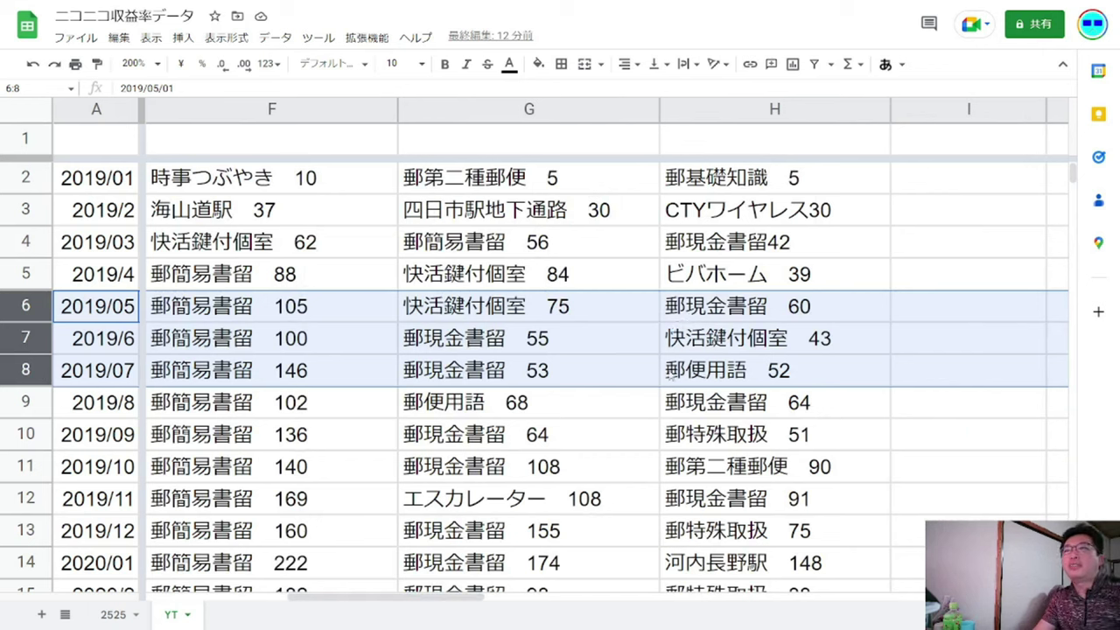
{"action": "left_click", "coordinate": [698, 378]}
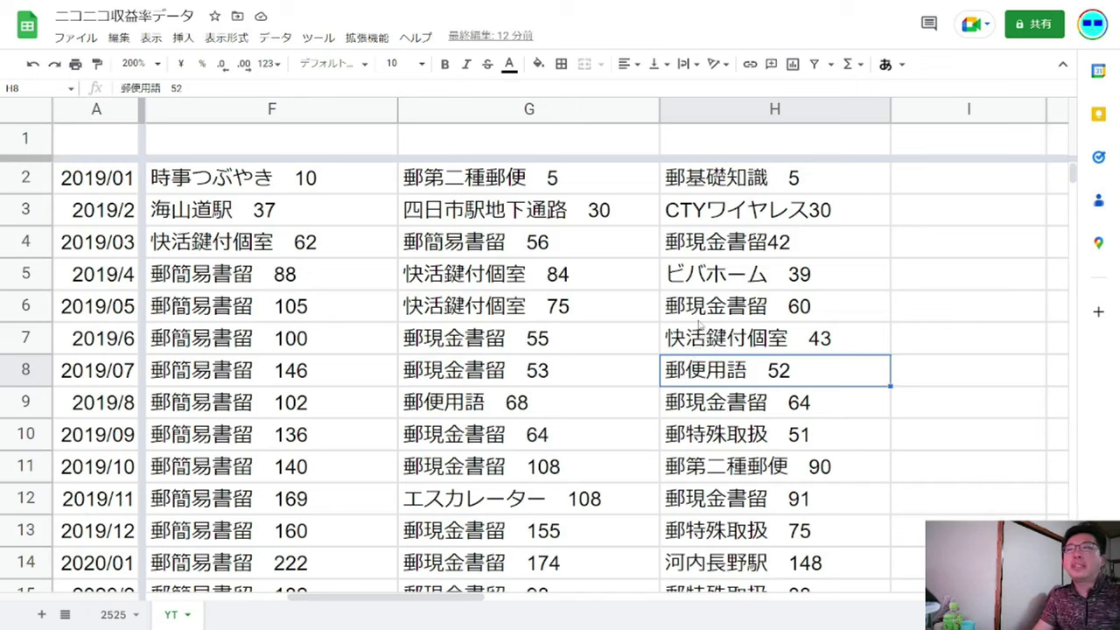
{"action": "left_click", "coordinate": [579, 304]}
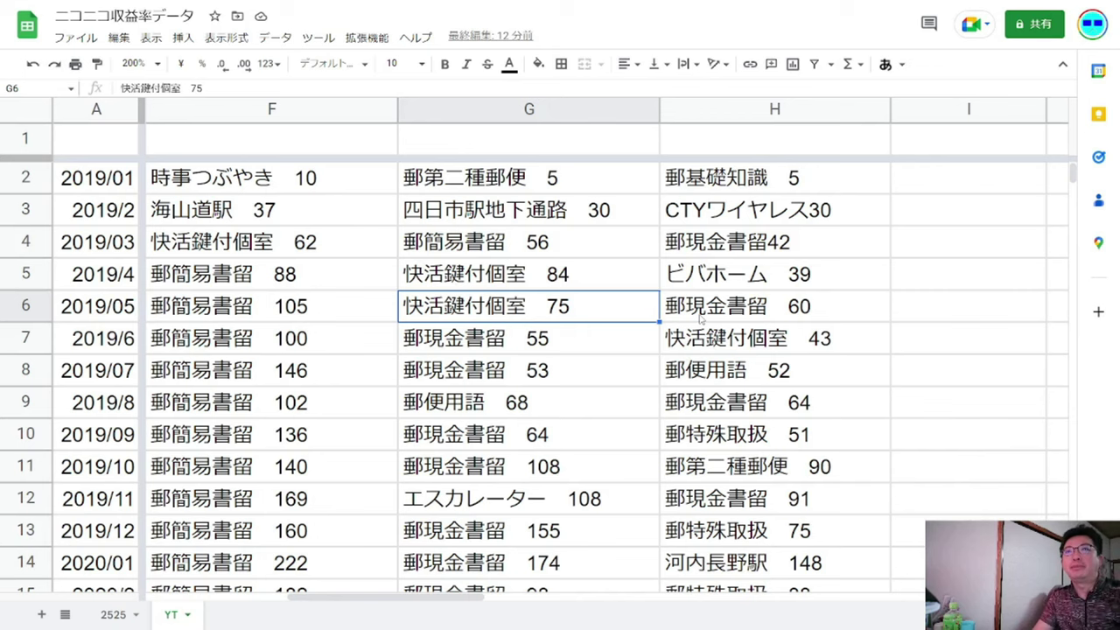
{"action": "left_click", "coordinate": [700, 310]}
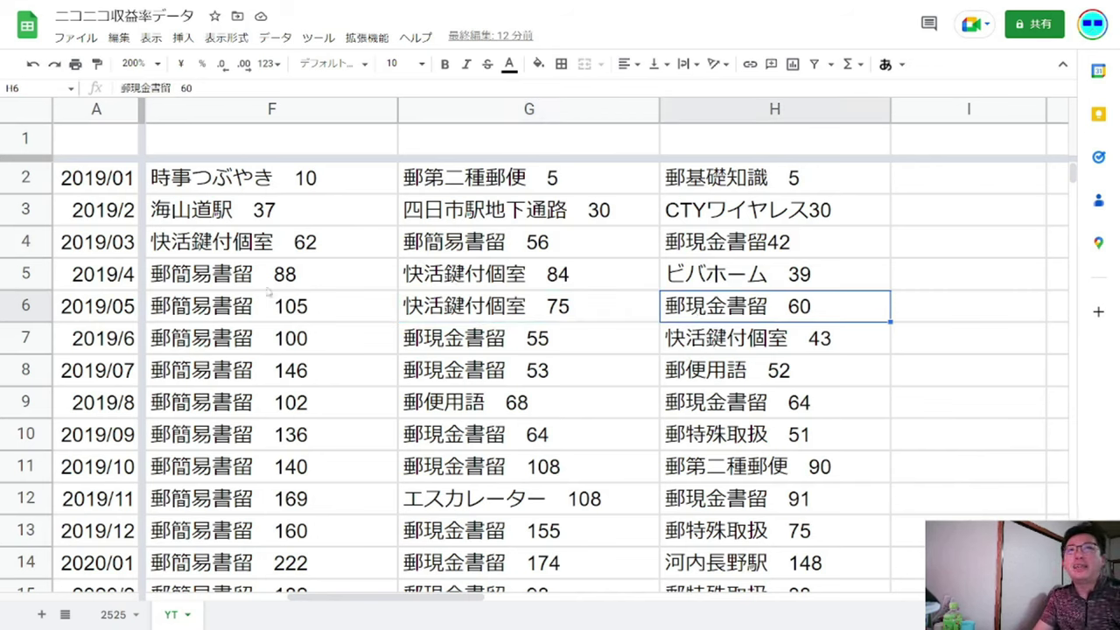
- Highlight the column F videos from 2019/4 to 2019/8, compare them with the following months, and check cells F7 and H8
{"action": "left_click_drag", "start_coordinate": [267, 274], "coordinate": [252, 401]}
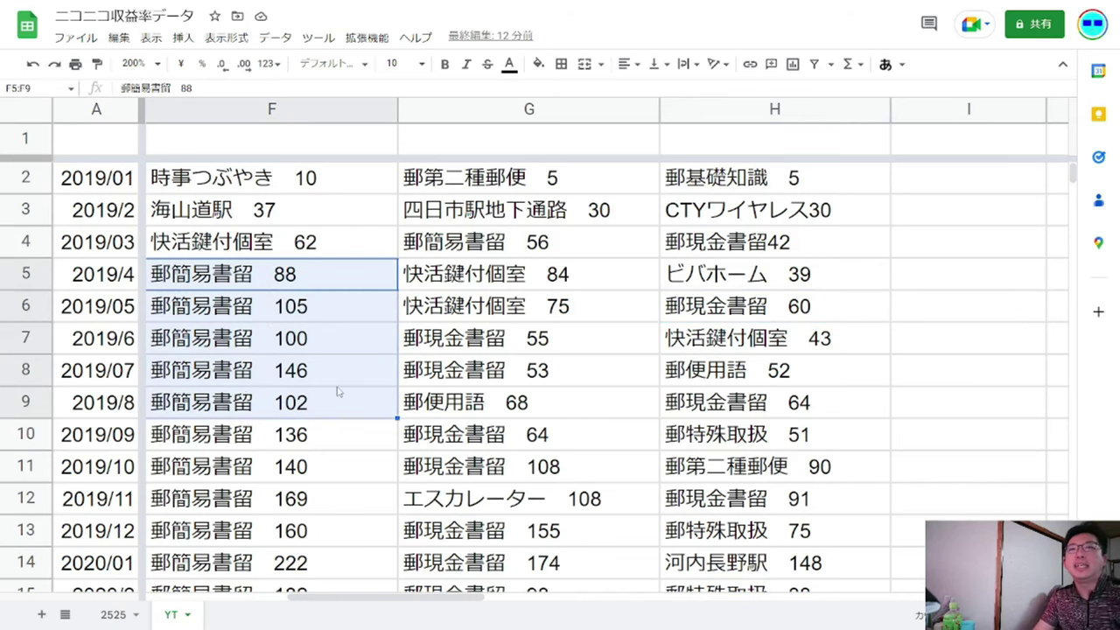
{"action": "scroll", "coordinate": [320, 431], "scroll_direction": "down", "scroll_amount": 2}
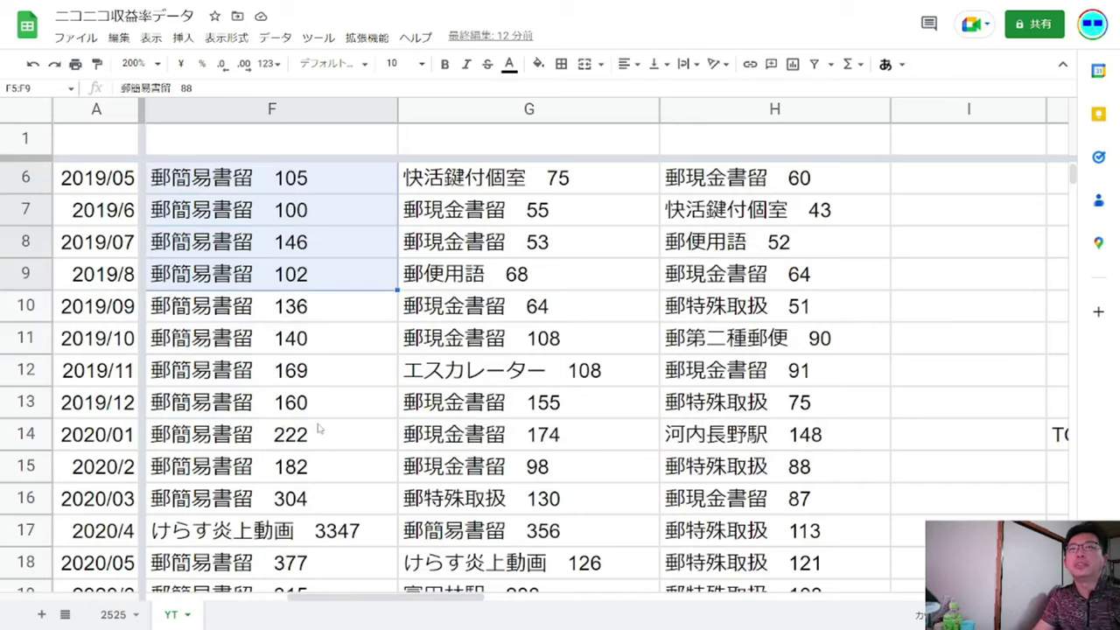
{"action": "scroll", "coordinate": [321, 429], "scroll_direction": "up", "scroll_amount": 2}
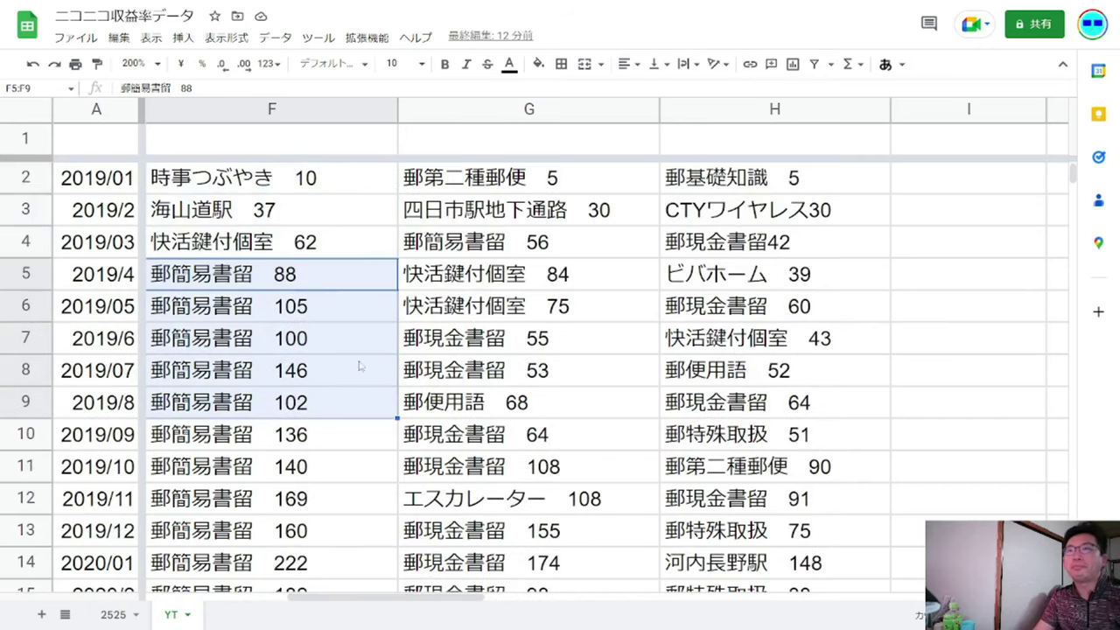
{"action": "left_click", "coordinate": [364, 350]}
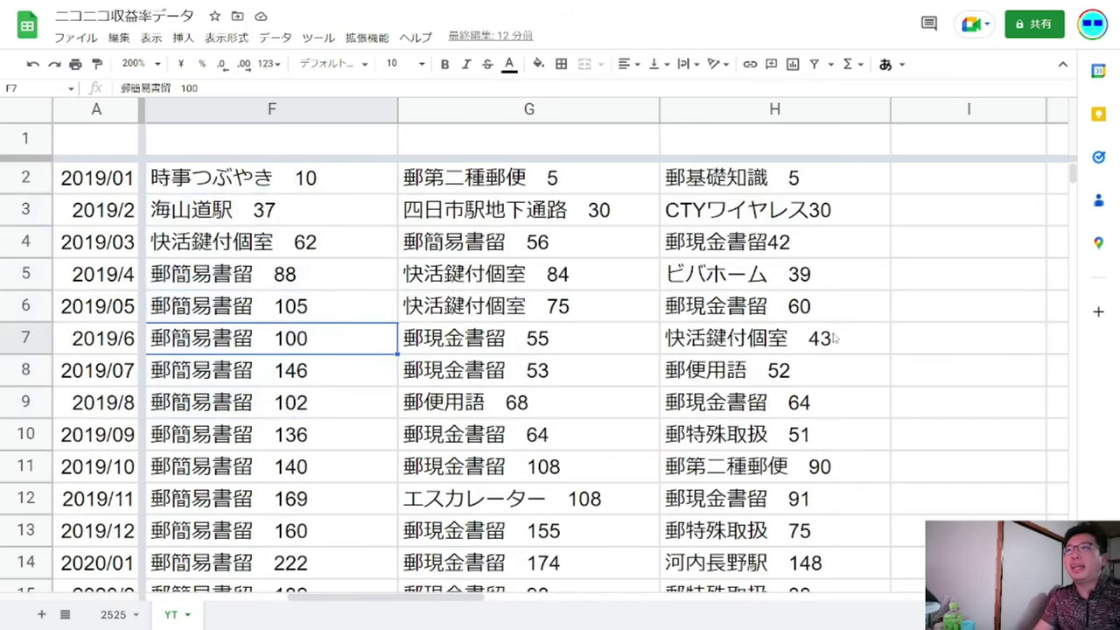
{"action": "left_click", "coordinate": [769, 371]}
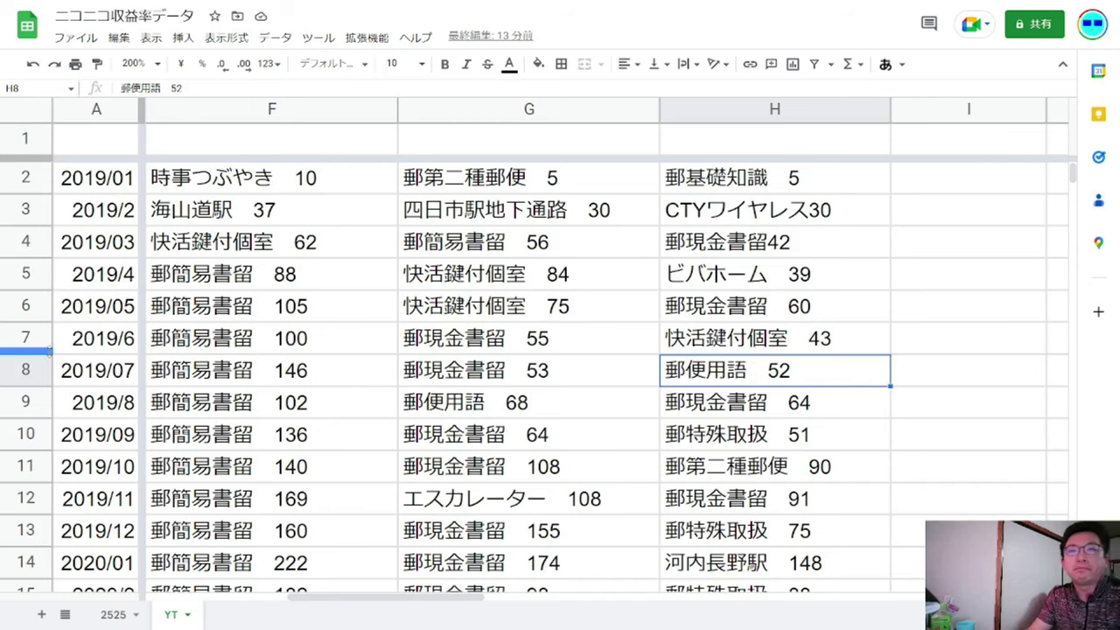
- Highlight the 2019/07 row, check its Upload cell, and compare the Watch and Time figures for 2019/6 and 2019/07
{"action": "left_click", "coordinate": [25, 369]}
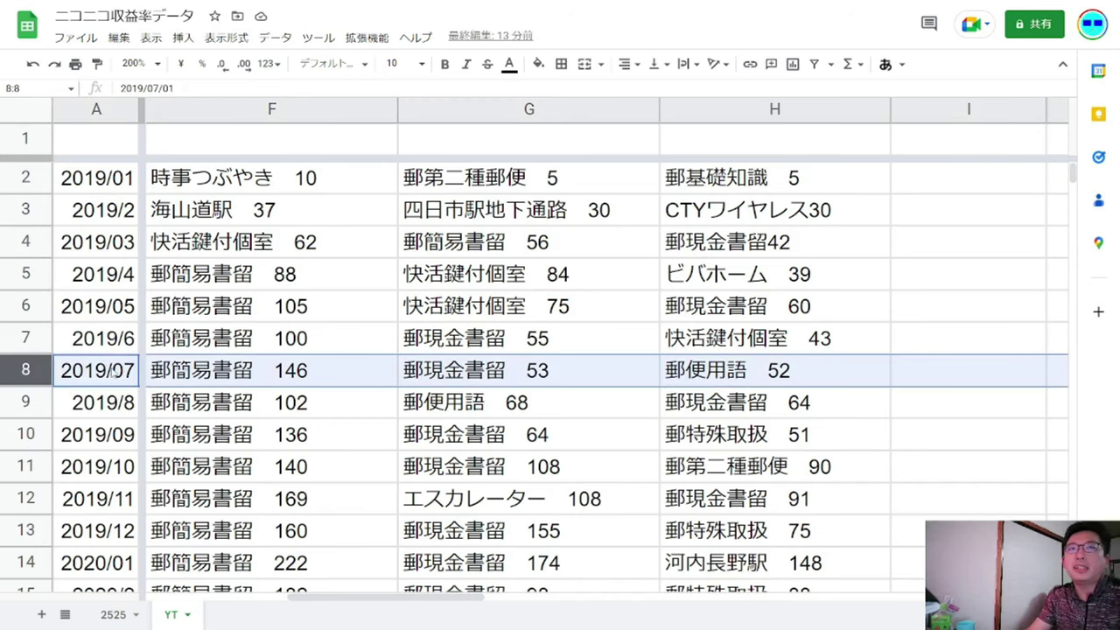
{"action": "left_click", "coordinate": [116, 371]}
{"action": "key", "text": "Right"}
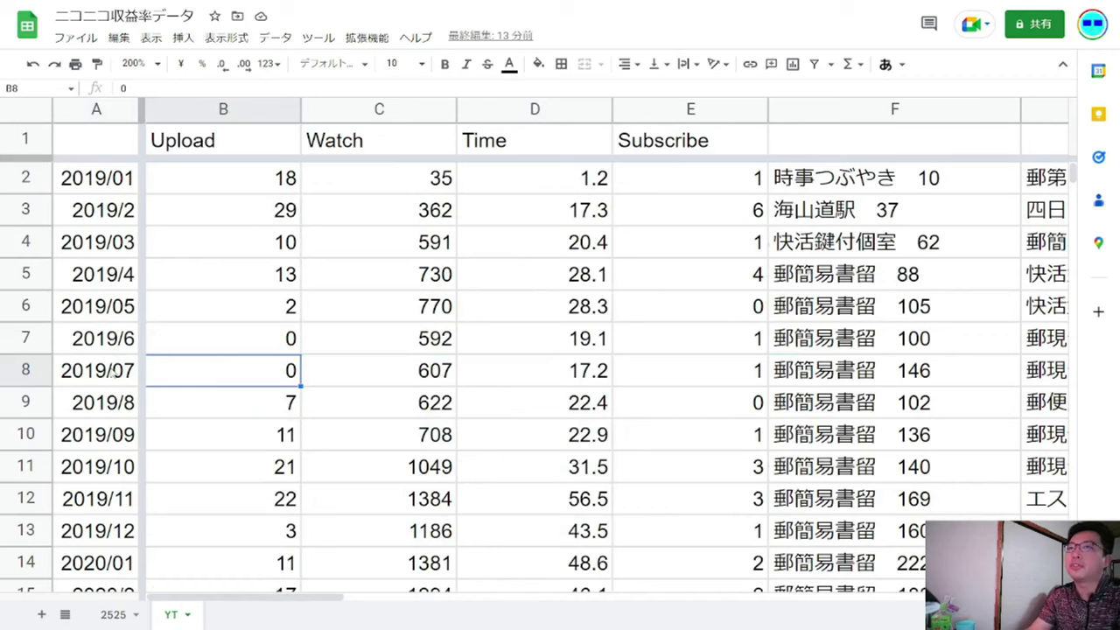
{"action": "left_click_drag", "start_coordinate": [437, 347], "coordinate": [435, 381]}
{"action": "left_click_drag", "start_coordinate": [546, 343], "coordinate": [552, 385]}
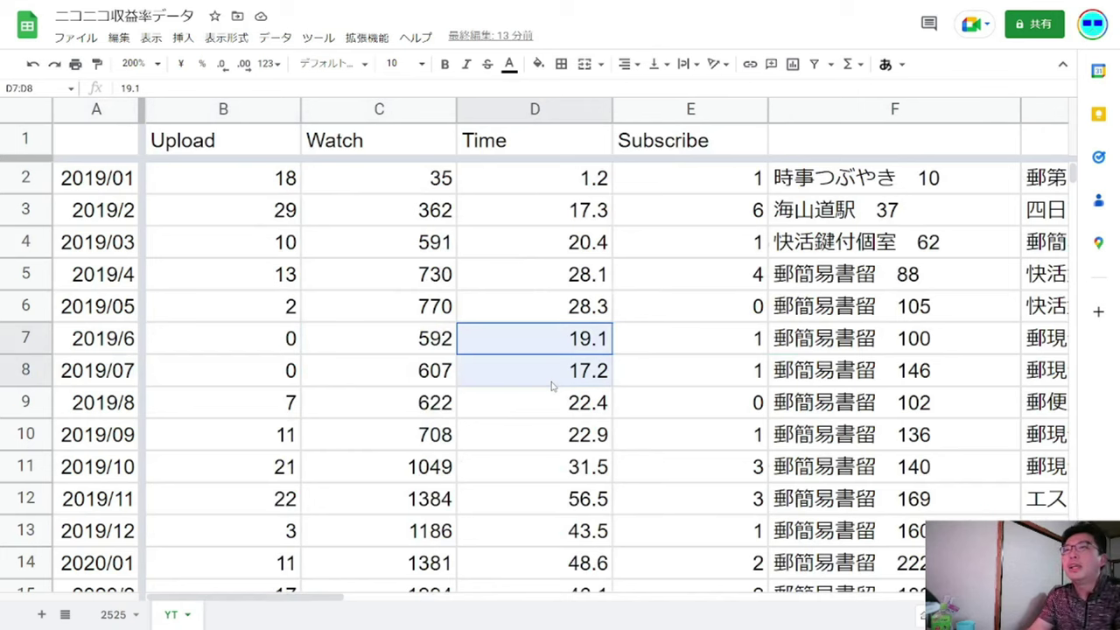
{"action": "left_click_drag", "start_coordinate": [552, 385], "coordinate": [552, 385]}
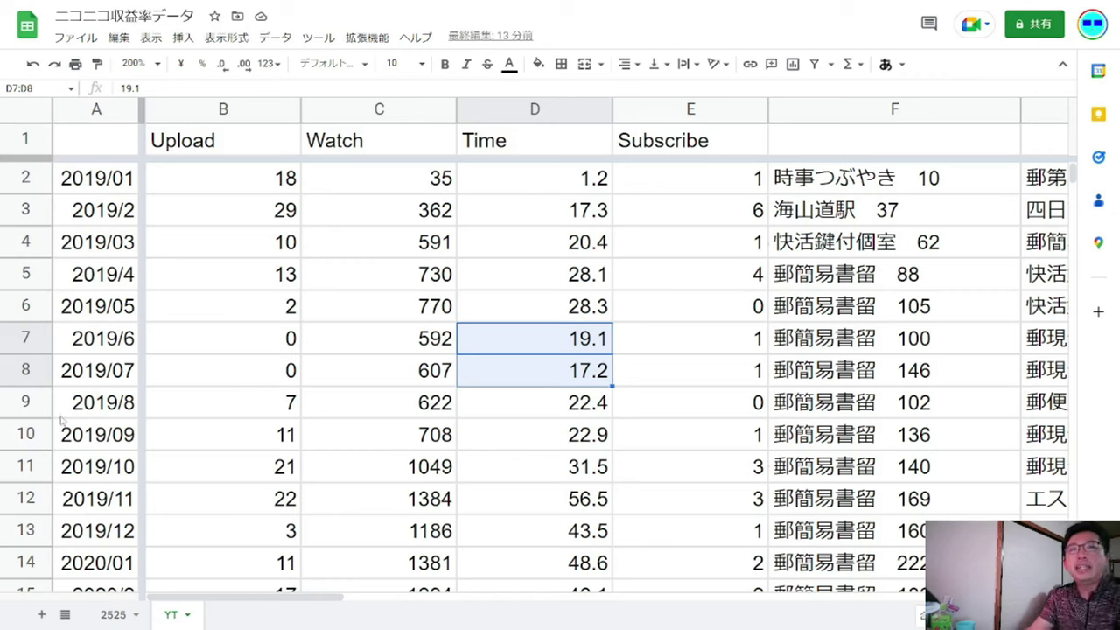
- Highlight the 2019/8 row and go through its cells across to the video entry in column H
{"action": "left_click", "coordinate": [26, 404]}
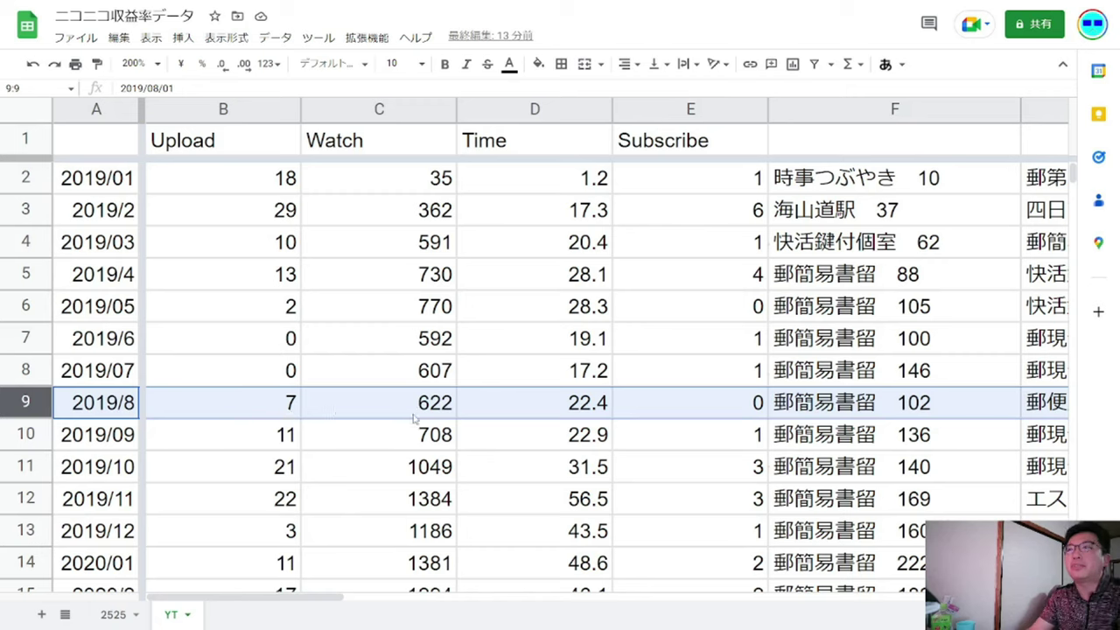
{"action": "key", "text": "Right"}
{"action": "key", "text": "Right"}
{"action": "key", "text": "Right"}
{"action": "key", "text": "Right"}
{"action": "key", "text": "Right"}
{"action": "key", "text": "Right"}
{"action": "key", "text": "Right"}
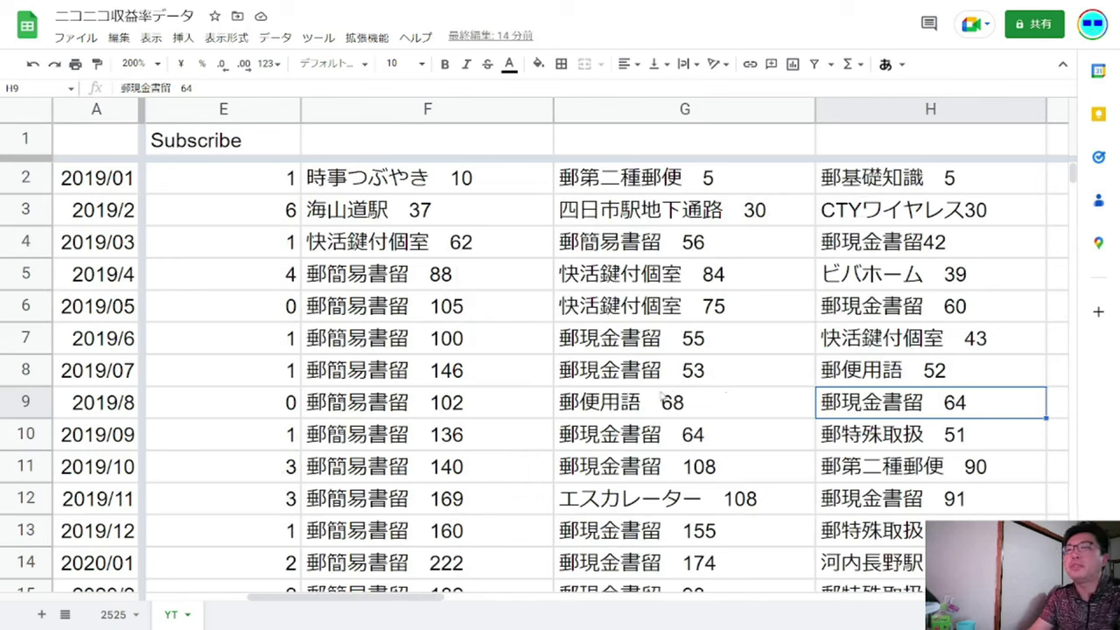
- Compare the column F to H videos for 2019/07 and 2019/8 with those for 2019/09 and 2019/10, ending on cell H11
{"action": "left_click", "coordinate": [451, 378]}
{"action": "left_click_drag", "start_coordinate": [589, 383], "coordinate": [861, 394]}
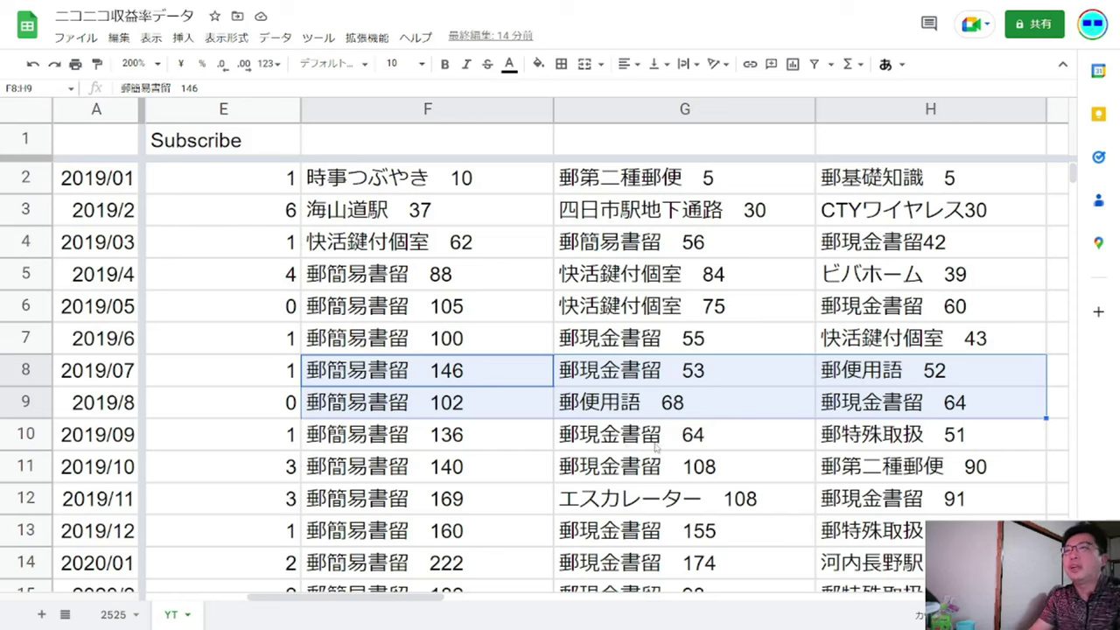
{"action": "left_click_drag", "start_coordinate": [420, 441], "coordinate": [897, 468]}
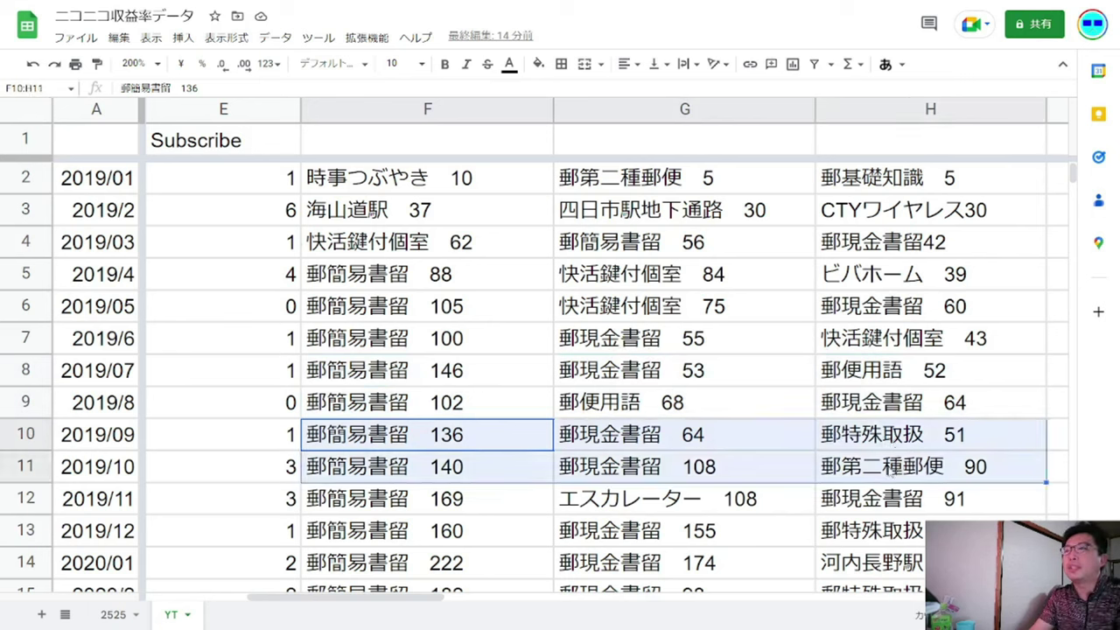
{"action": "left_click", "coordinate": [886, 473]}
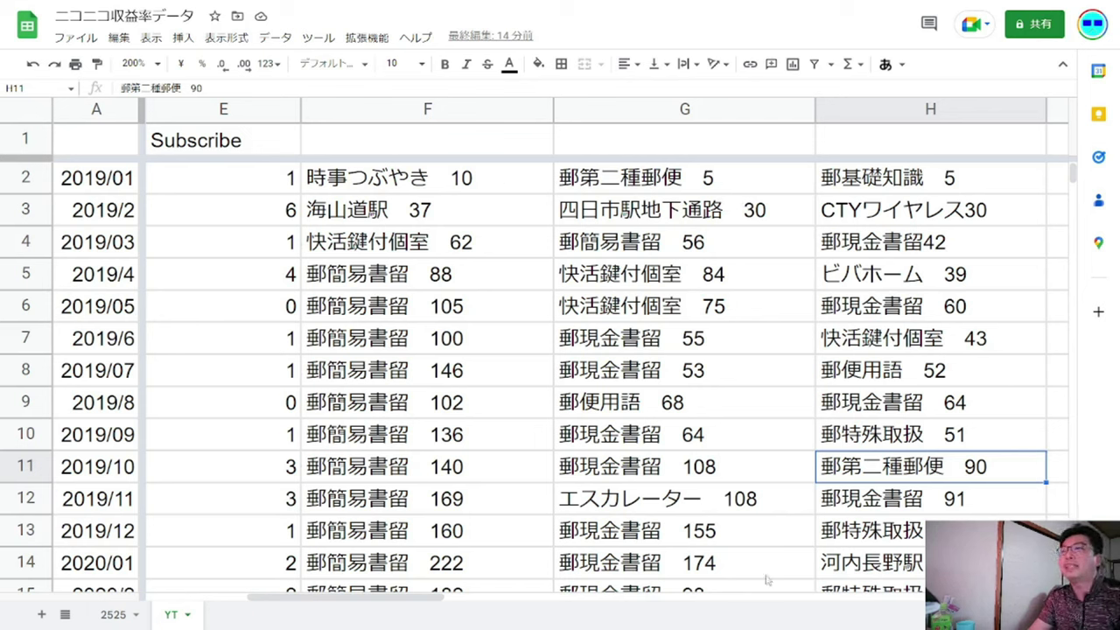
- Return to the statistics columns and review the 2019/8 row's Upload, Watch and Time figures
{"action": "left_click_drag", "start_coordinate": [382, 602], "coordinate": [225, 597]}
{"action": "left_click", "coordinate": [285, 404]}
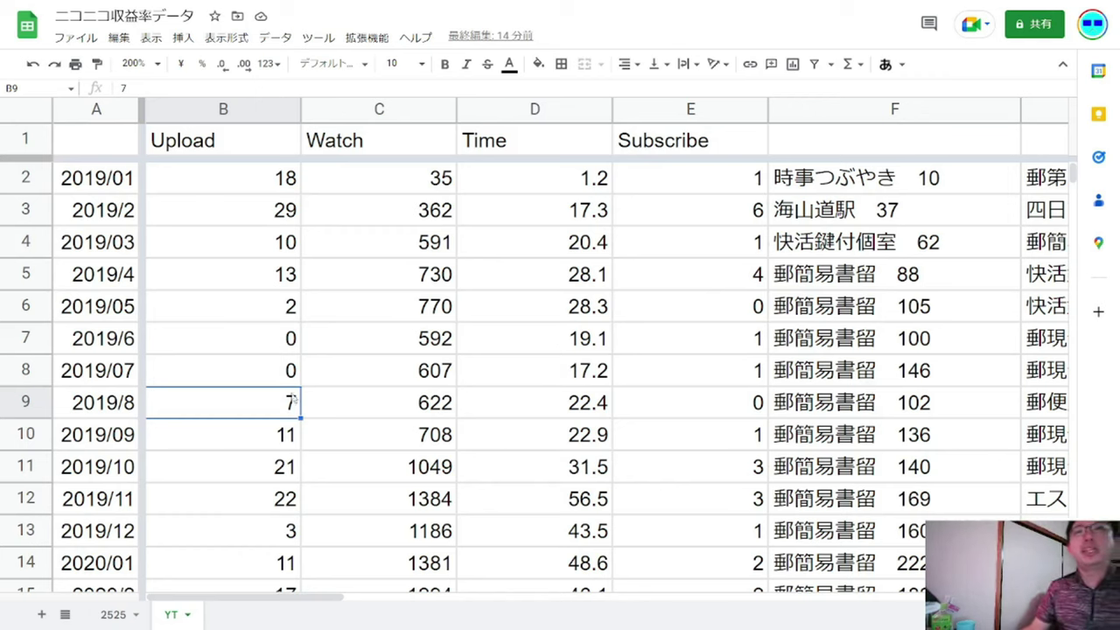
{"action": "left_click", "coordinate": [23, 402]}
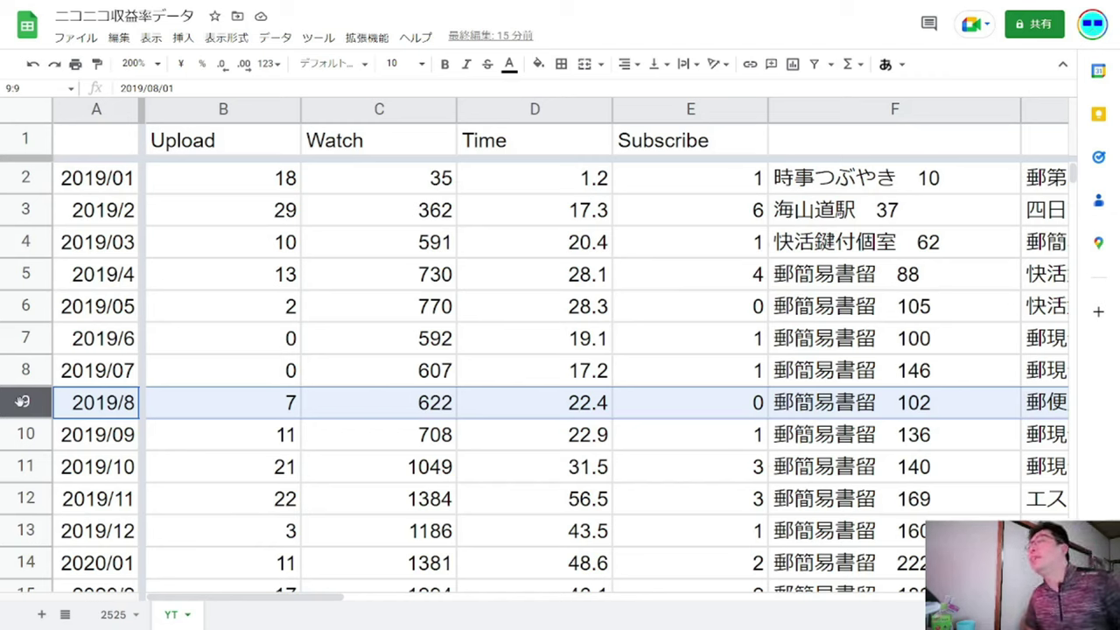
{"action": "left_click", "coordinate": [248, 407]}
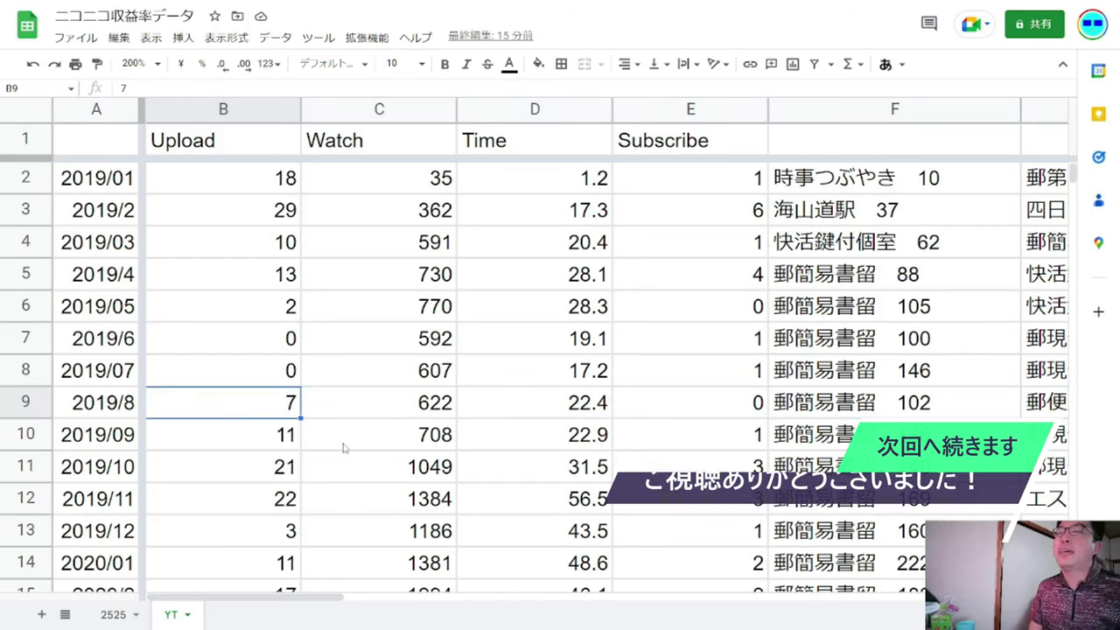
{"action": "left_click_drag", "start_coordinate": [400, 412], "coordinate": [568, 419]}
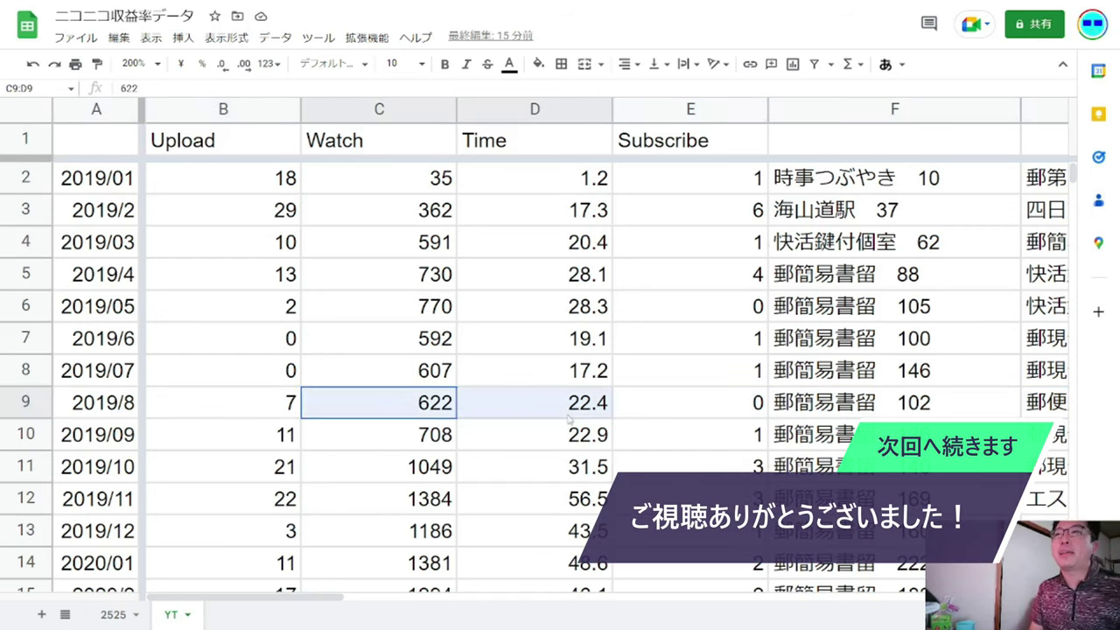
{"action": "left_click", "coordinate": [571, 418]}
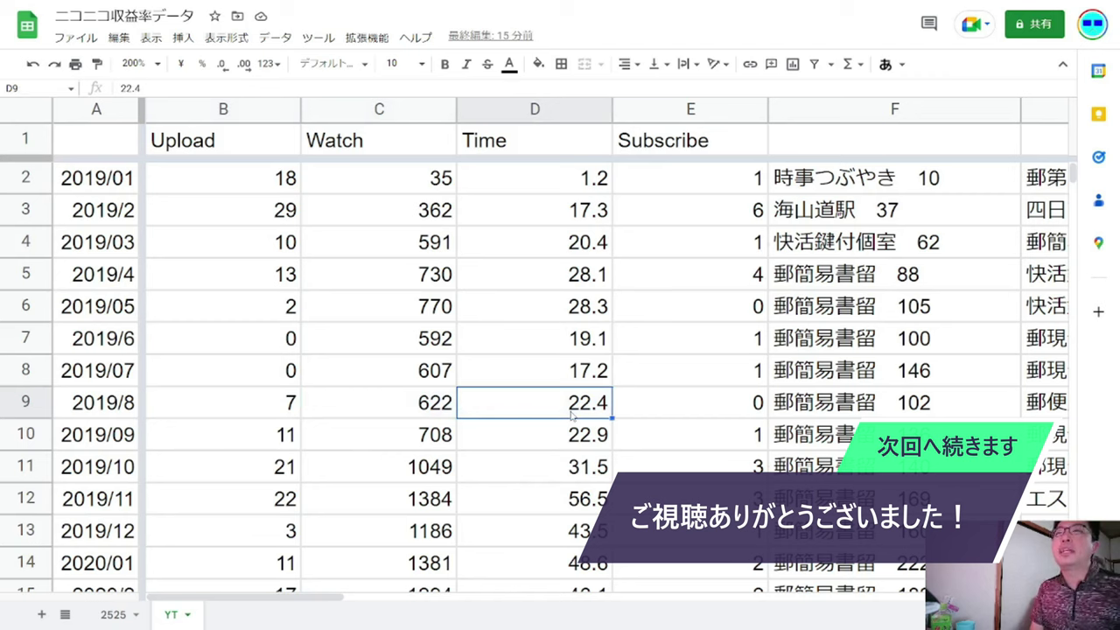